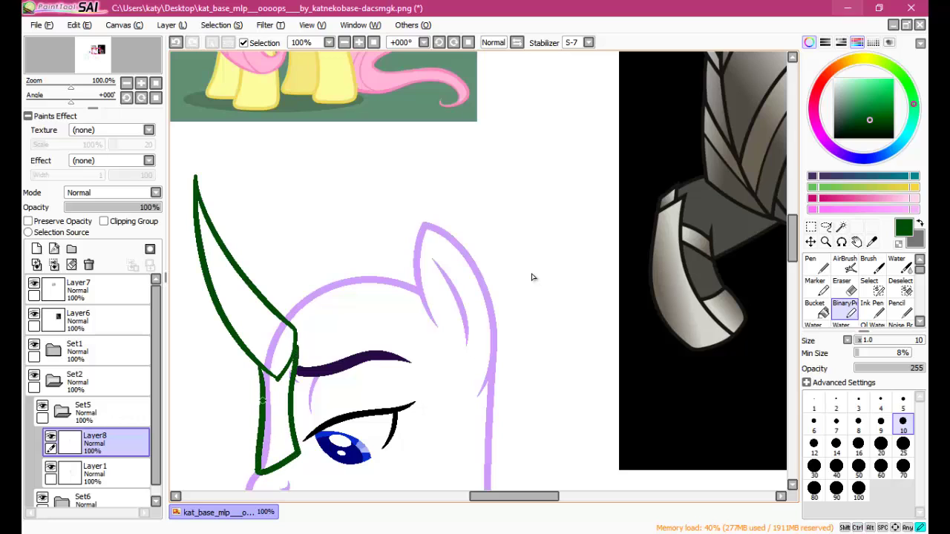
Create a new layer above the horn layer and draw the purple unicorn's forelock and top of the mane in teal
scroll(532, 277, down, 3)
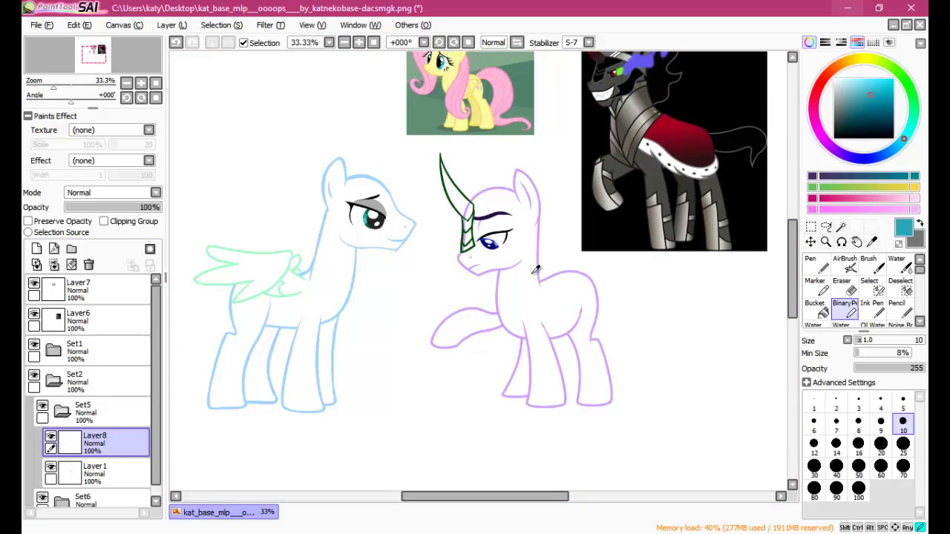
key(ctrl+shift+n)
scroll(531, 277, up, 2)
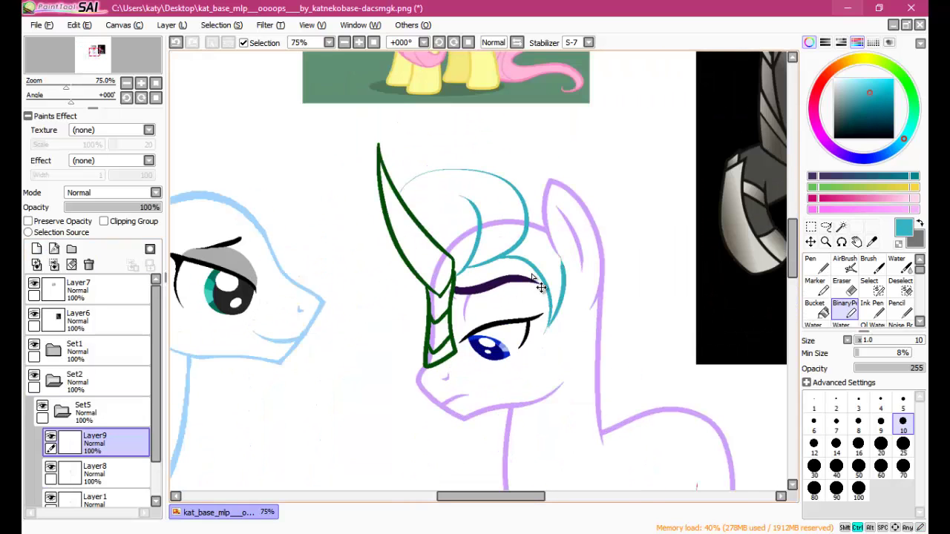
scroll(531, 277, up, 3)
scroll(532, 279, down, 2)
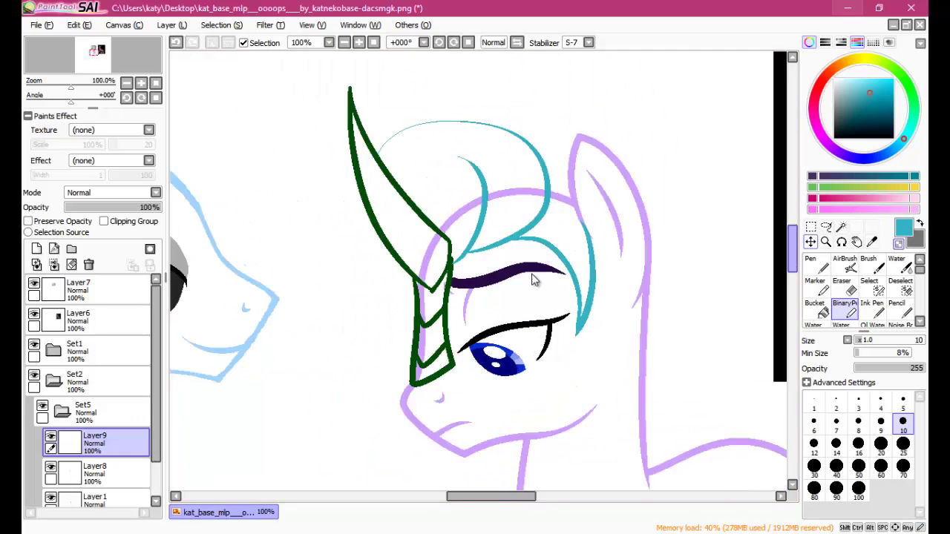
drag(572, 145, 423, 110)
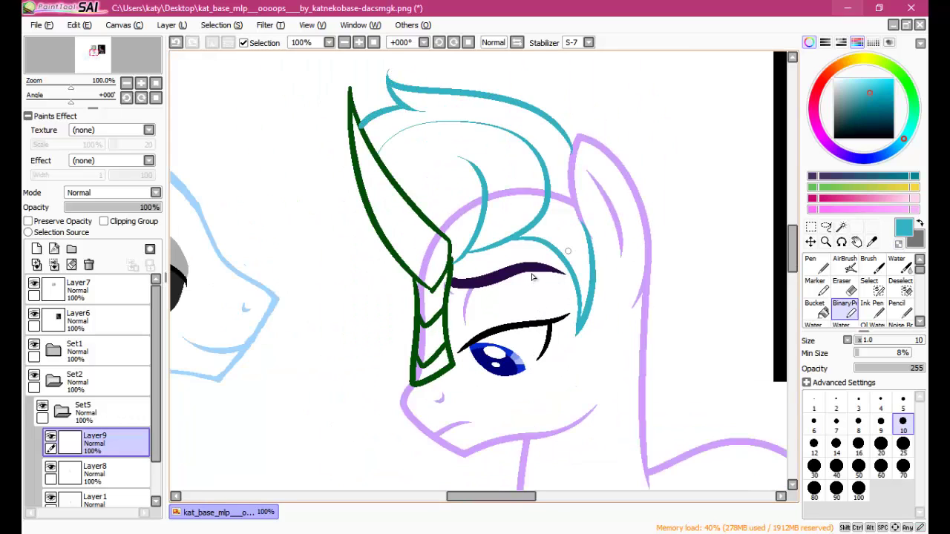
Draw the unicorn's long front mane lock ending in a curl, plus the mane outline running down behind the neck
drag(334, 162, 320, 415)
scroll(531, 278, down, 3)
drag(349, 267, 373, 356)
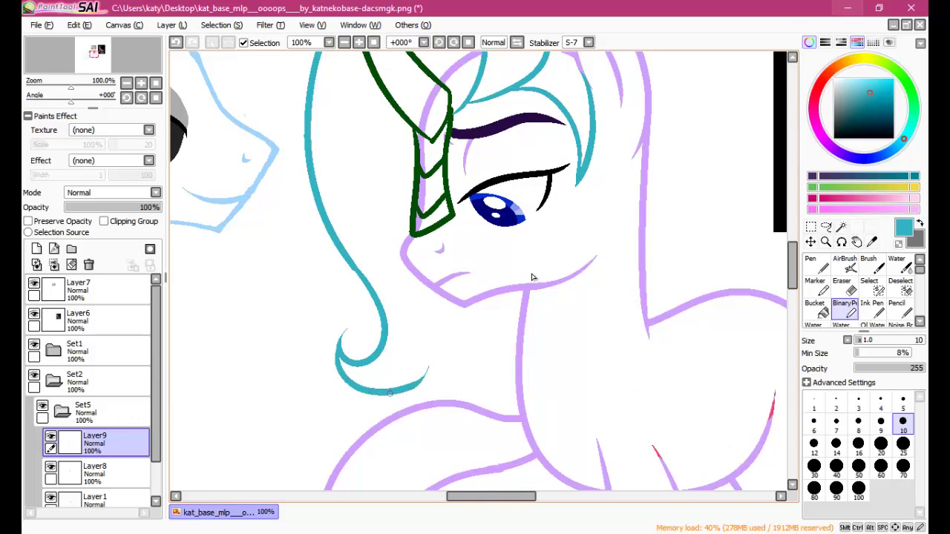
scroll(532, 277, down, 4)
scroll(531, 278, up, 2)
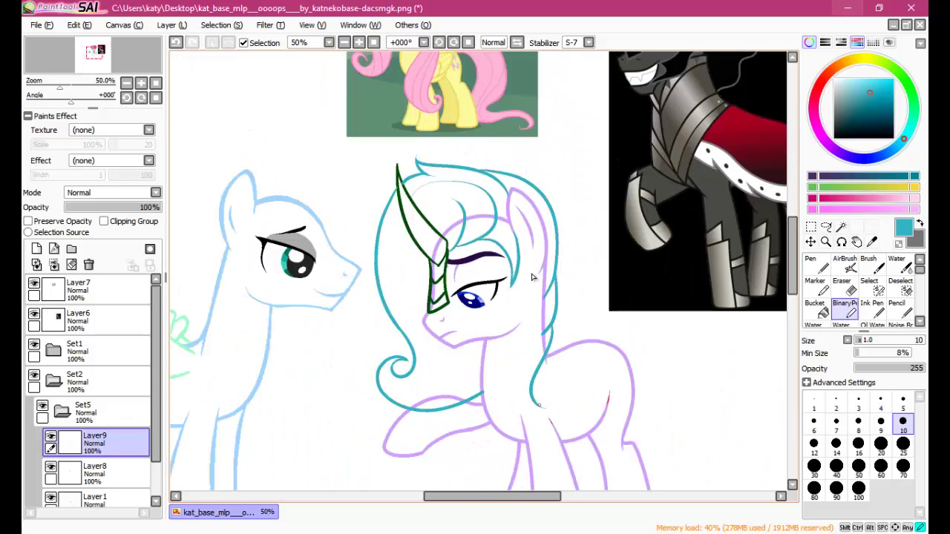
Refine the lower mane lock behind the unicorn's neck and add thin teal strand lines throughout the mane
scroll(531, 278, up, 4)
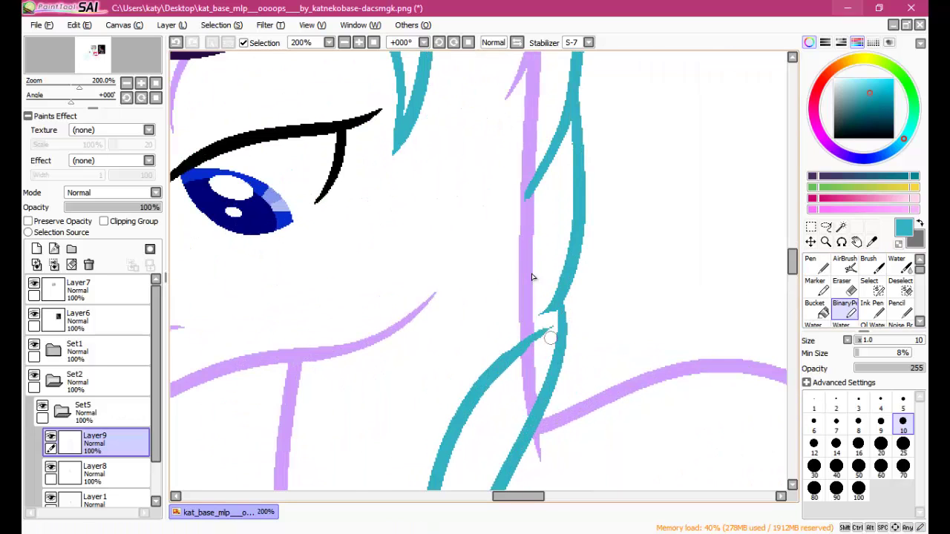
scroll(532, 278, down, 5)
scroll(531, 278, up, 2)
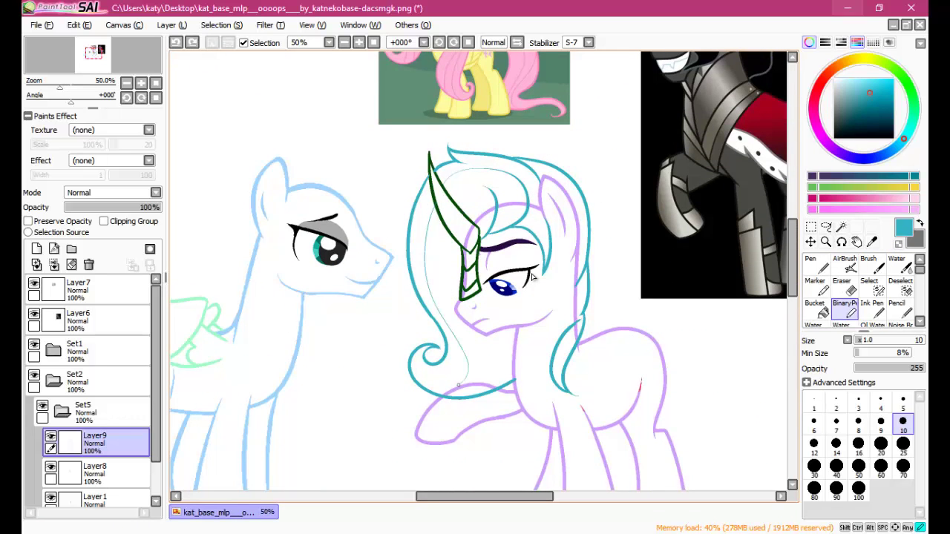
scroll(531, 278, up, 1)
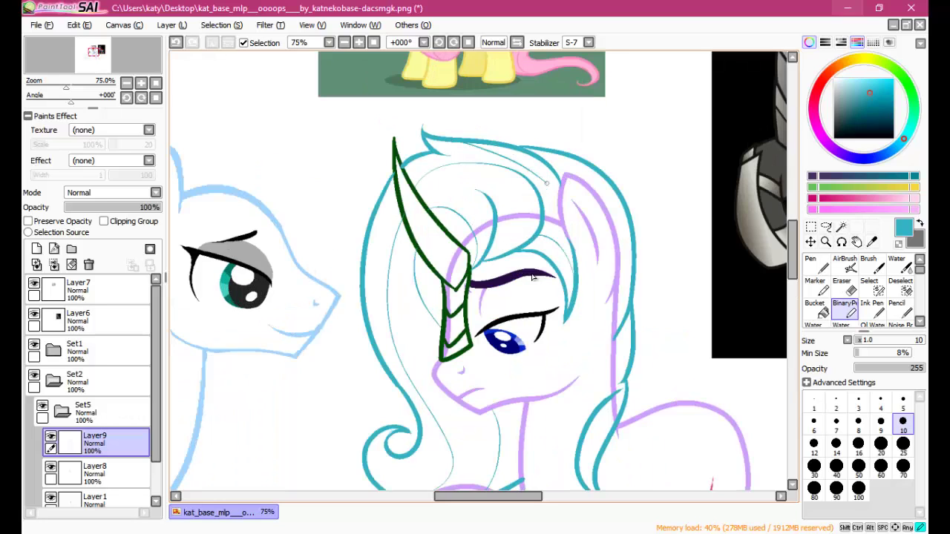
Draw the unicorn's curved tail in teal, ending in a point, with thin inner strand lines
scroll(532, 277, down, 3)
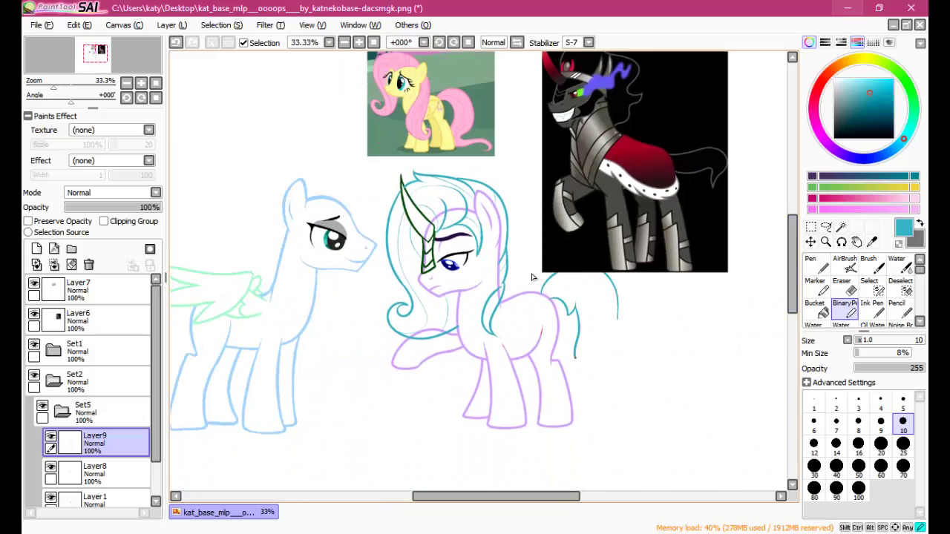
scroll(531, 277, up, 5)
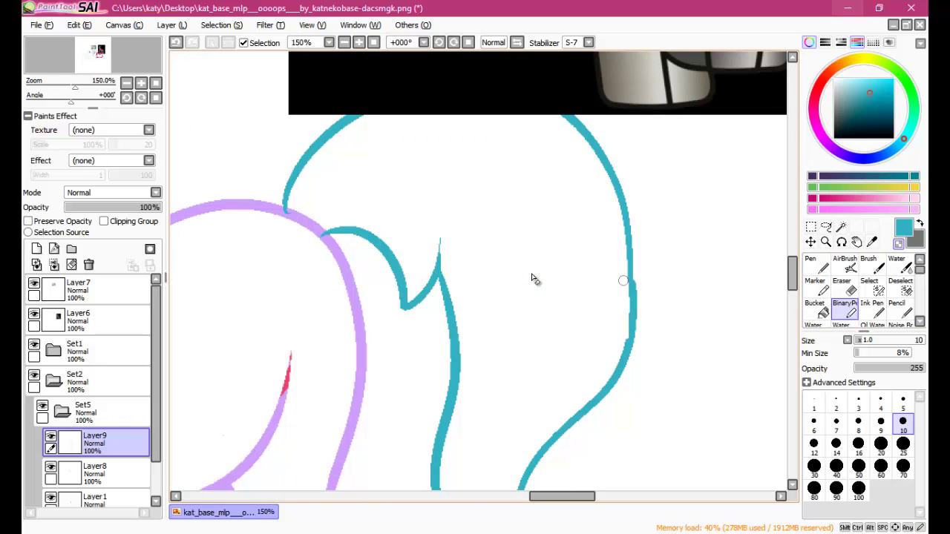
scroll(532, 278, down, 2)
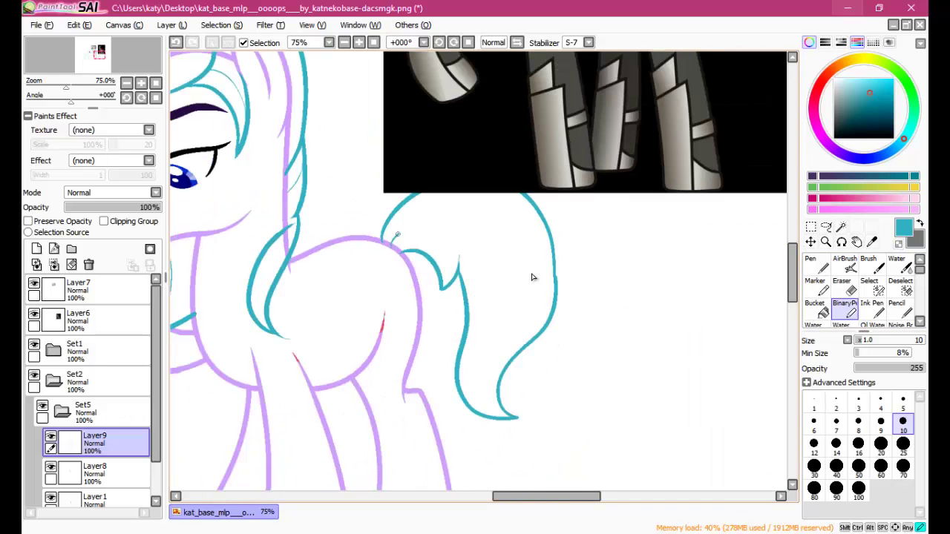
scroll(531, 277, down, 2)
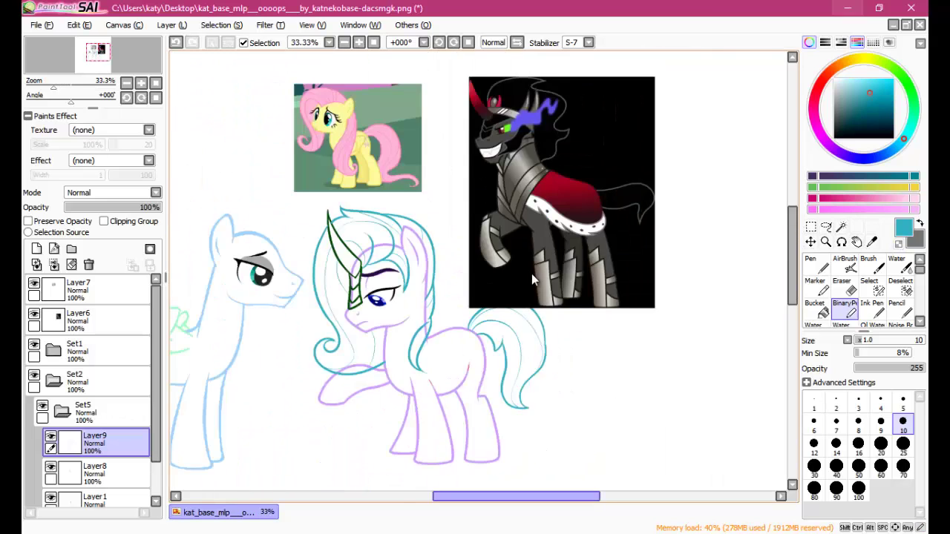
Create a new layer and draw jagged dark green fur above the unicorn's raised front hoof
scroll(531, 277, up, 3)
scroll(369, 370, up, 1)
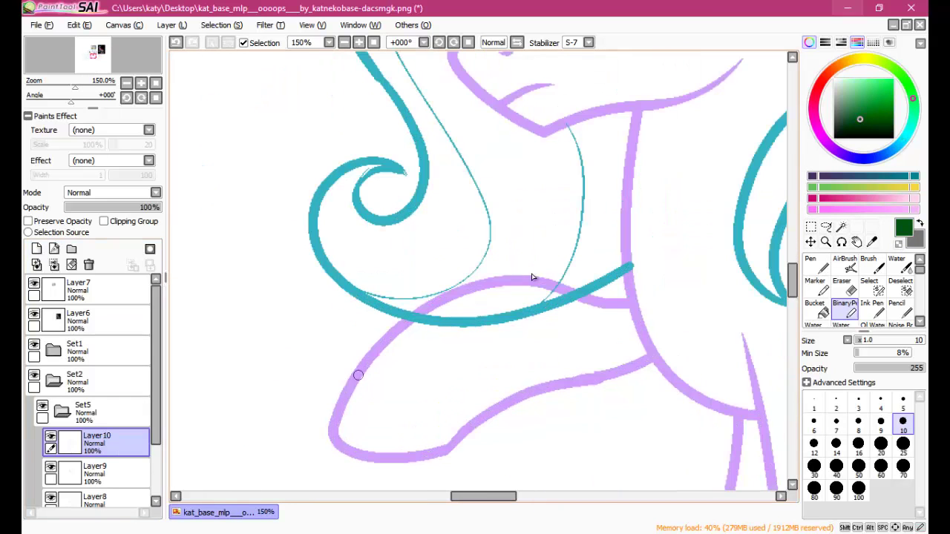
mouse_move(363, 369)
mouse_down()
mouse_move(408, 382)
mouse_move(384, 412)
mouse_up()
scroll(532, 277, down, 2)
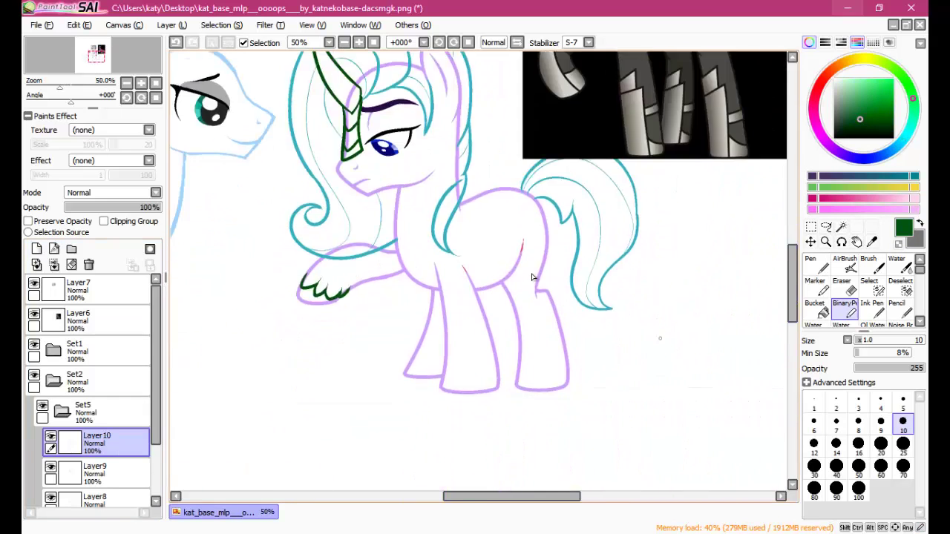
Draw the same jagged dark green fur around the unicorn's three standing hooves
scroll(532, 277, up, 2)
drag(421, 349, 452, 389)
drag(509, 414, 586, 319)
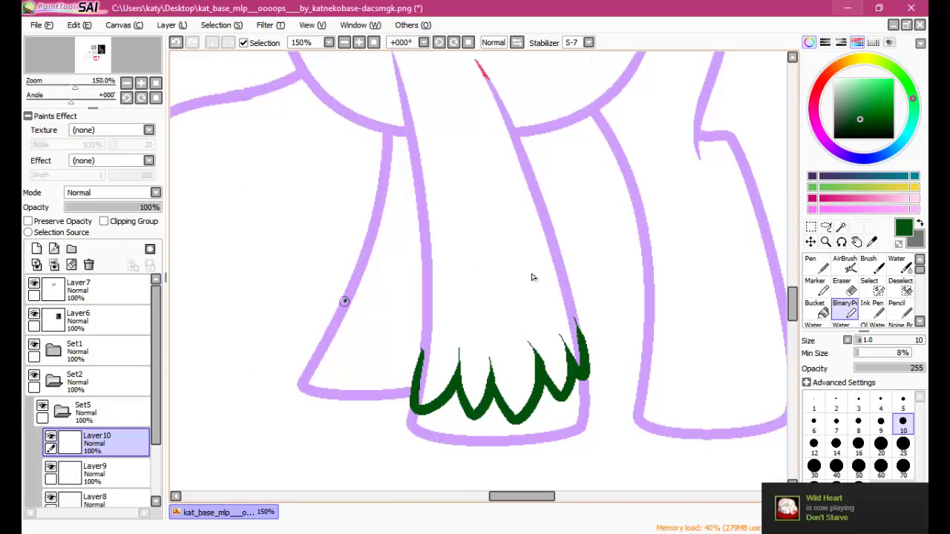
drag(312, 297, 420, 386)
scroll(532, 278, down, 2)
mouse_move(544, 349)
mouse_down()
mouse_move(582, 377)
mouse_move(625, 343)
mouse_up()
scroll(625, 343, down, 3)
scroll(531, 278, right, 2)
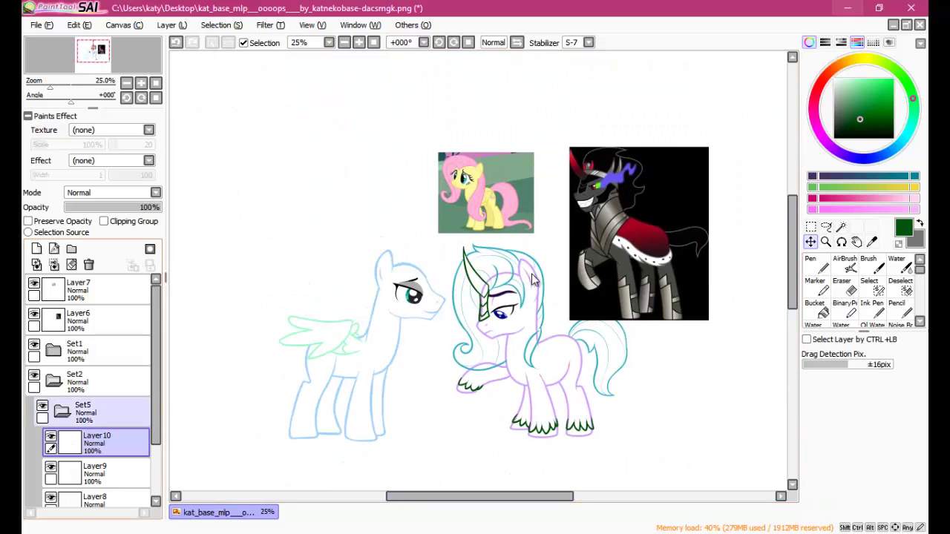
Move the blue pegasus's Set1 group slightly left and down, away from the unicorn
click(74, 347)
drag(570, 278, 542, 288)
scroll(531, 277, left, 2)
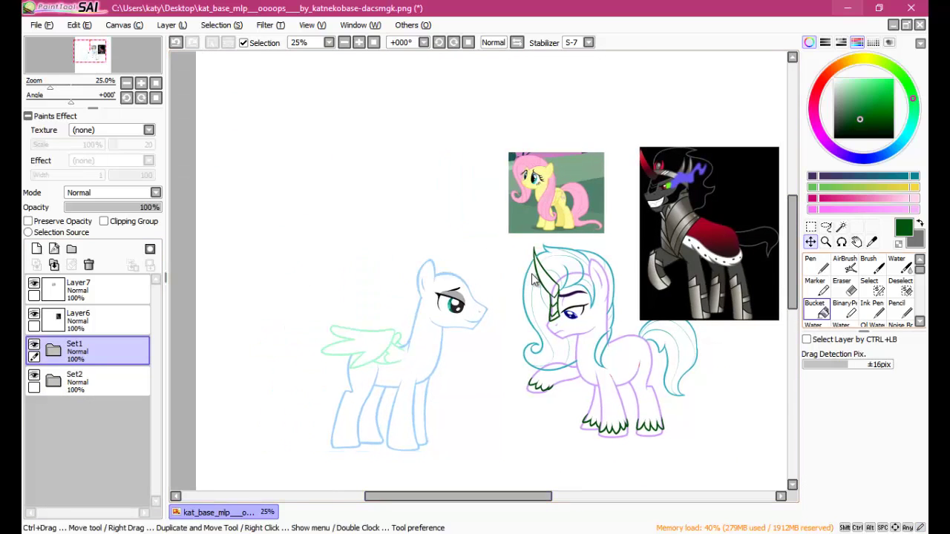
Create a new layer in Set3 and draw jagged dark green fur around all four of the blue pegasus's hooves
scroll(532, 277, down, 2)
key(n)
ctrl+click(531, 281)
key(ctrl+shift+n)
scroll(531, 277, up, 3)
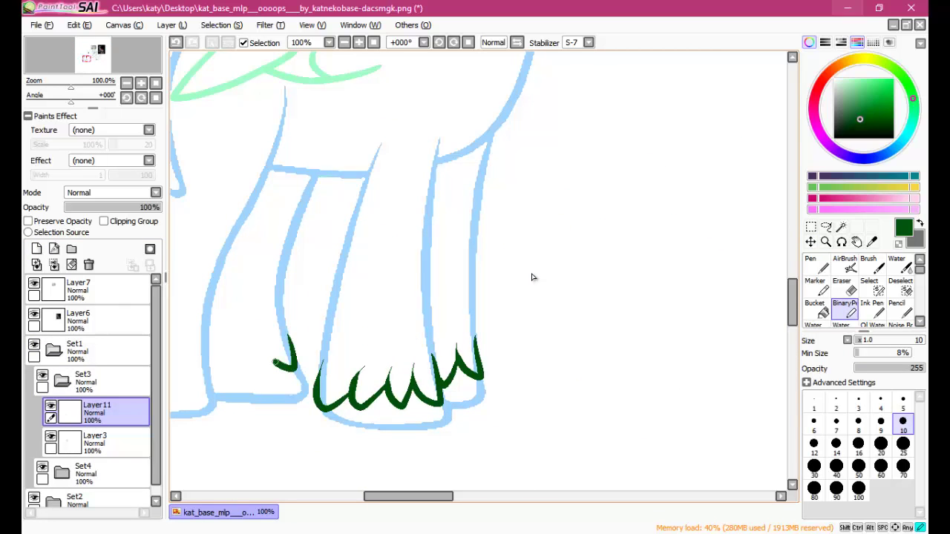
scroll(531, 278, left, 2)
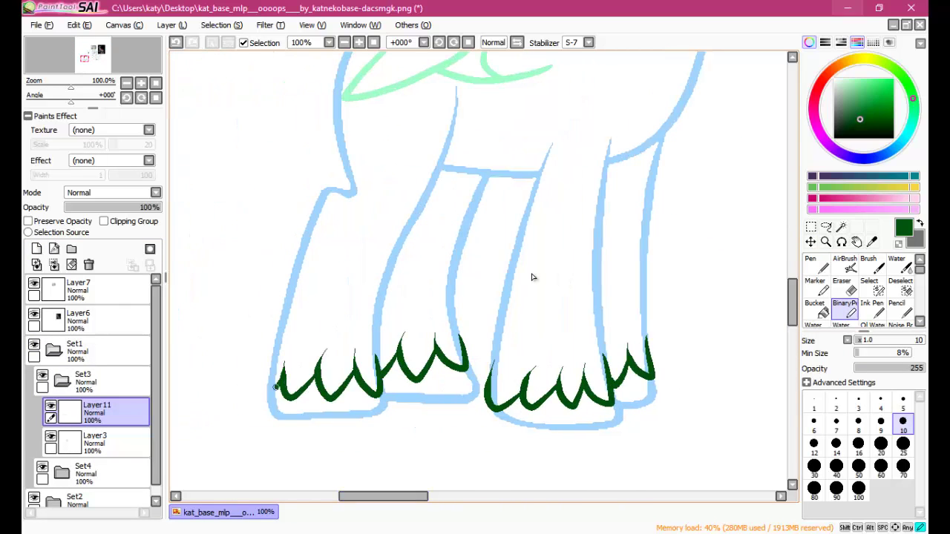
scroll(531, 278, down, 3)
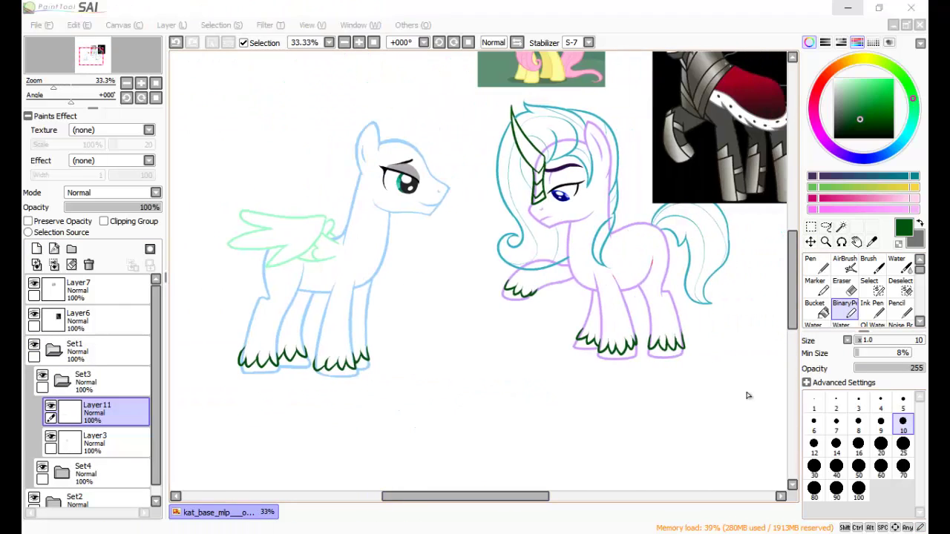
Outline the pegasus's dark green mane around the head and face, replacing the lower back lock with a longer one
scroll(792, 296, up, 2)
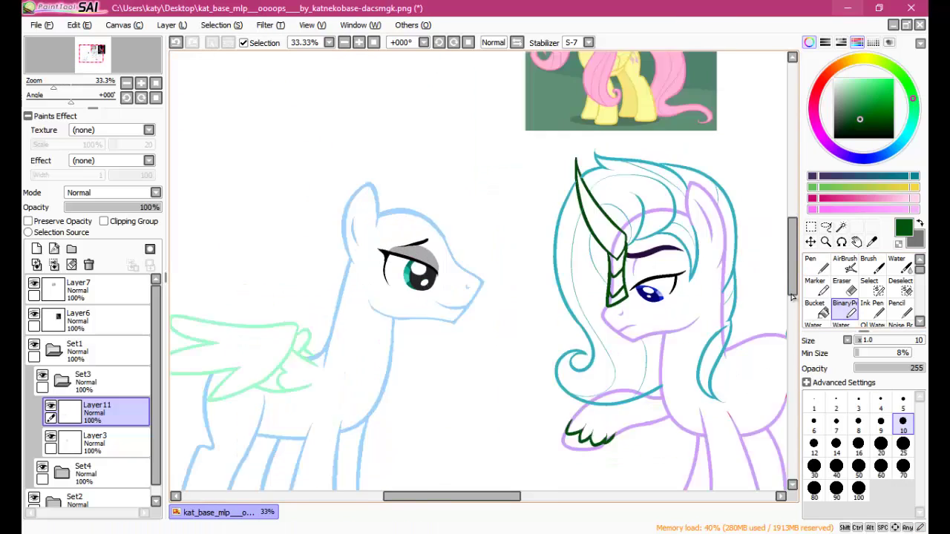
scroll(793, 297, up, 2)
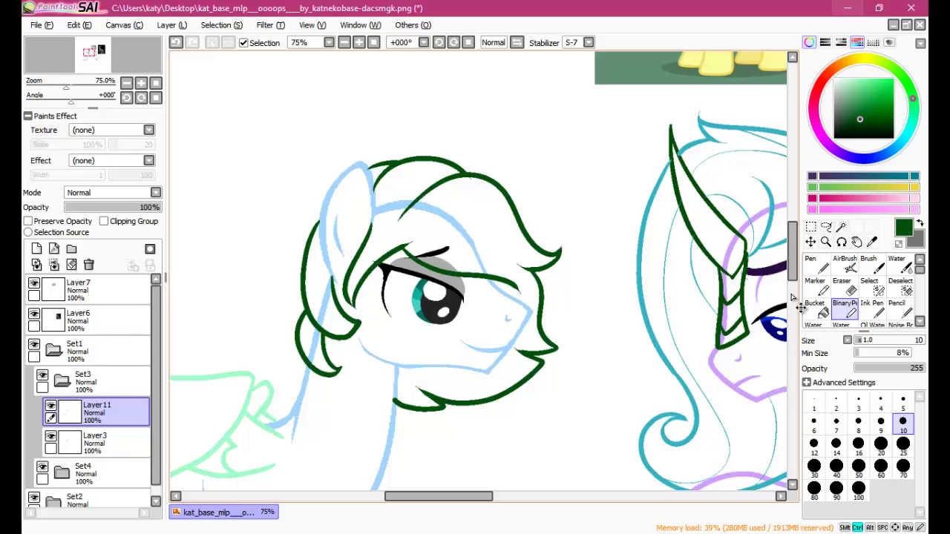
key(ctrl+z)
drag(298, 290, 336, 409)
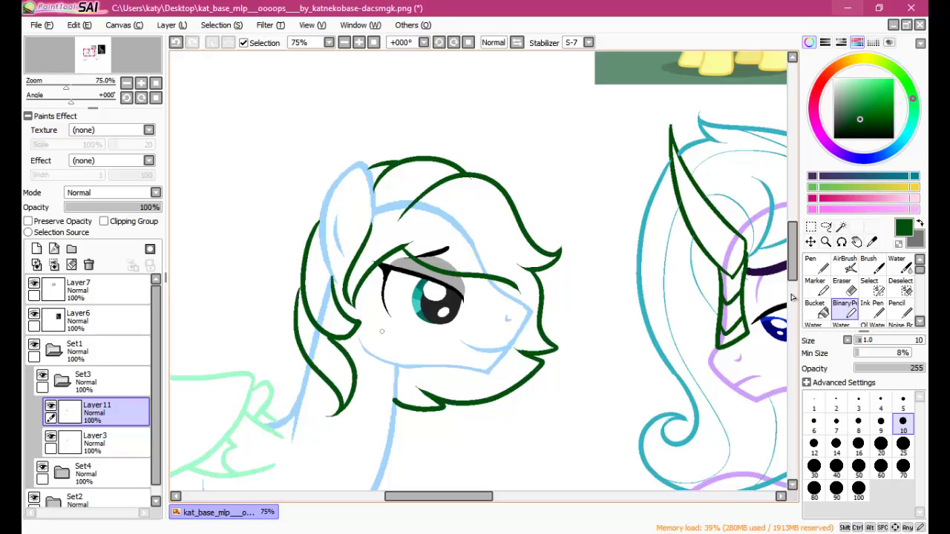
Add thin dark green strand lines inside the pegasus's mane locks
scroll(300, 276, up, 2)
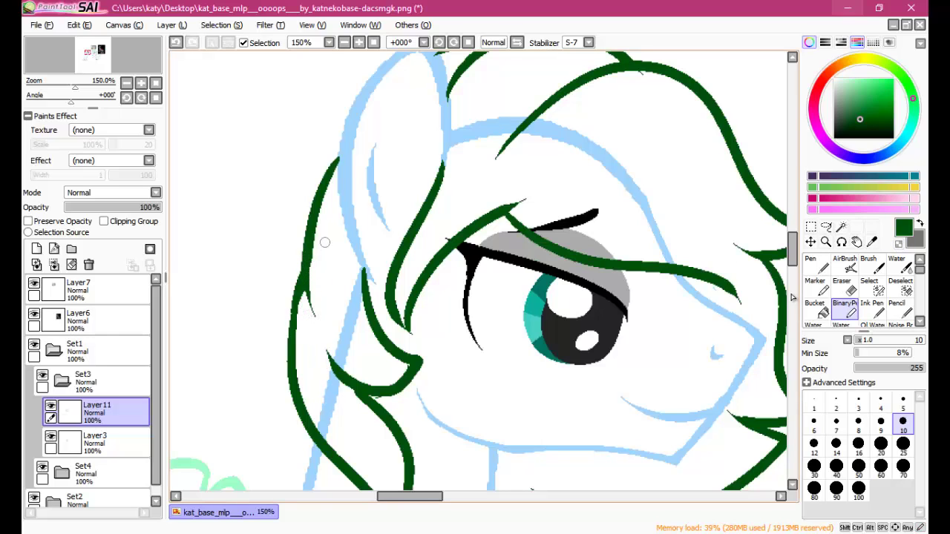
scroll(626, 246, down, 1)
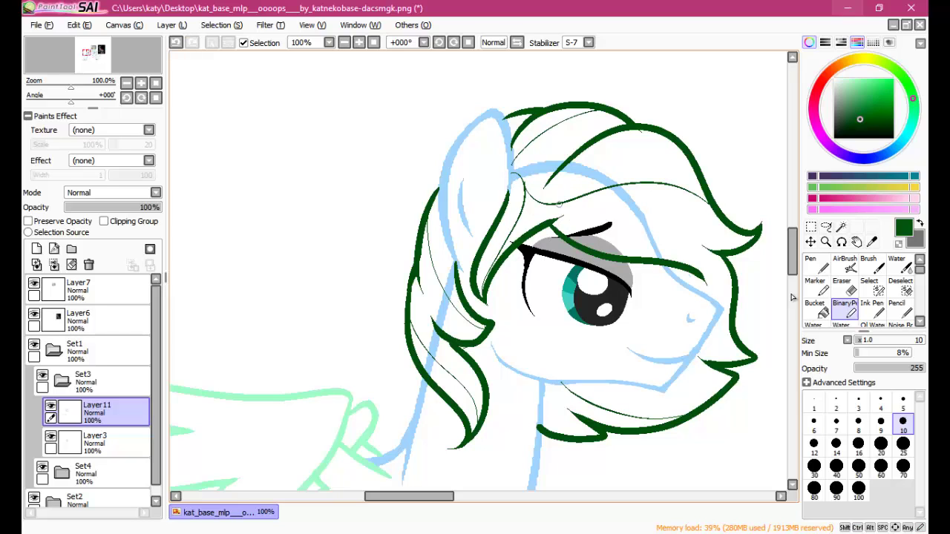
scroll(689, 373, down, 2)
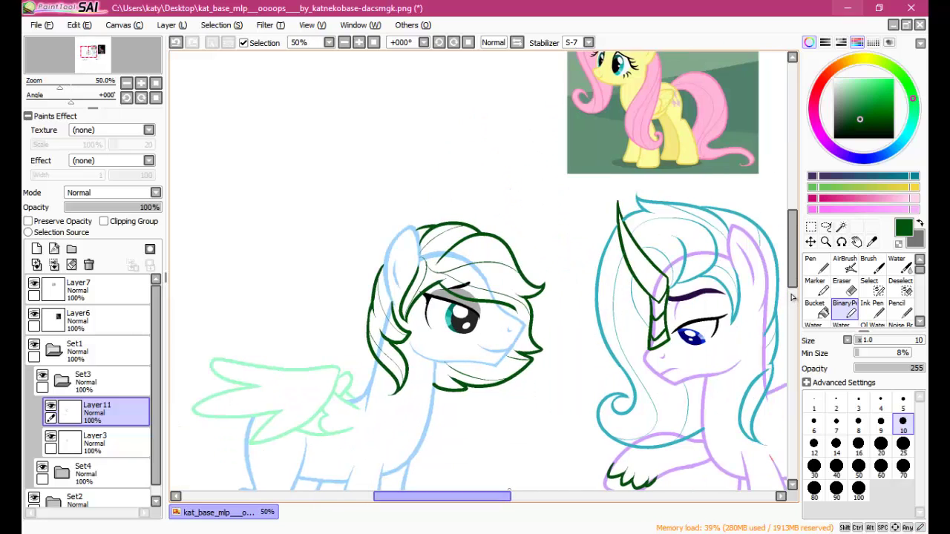
Draw the pegasus's long, flowing dark green tail with a jagged tip and thin inner strand lines
mouse_move(407, 247)
mouse_down()
mouse_move(210, 353)
mouse_move(217, 466)
mouse_up()
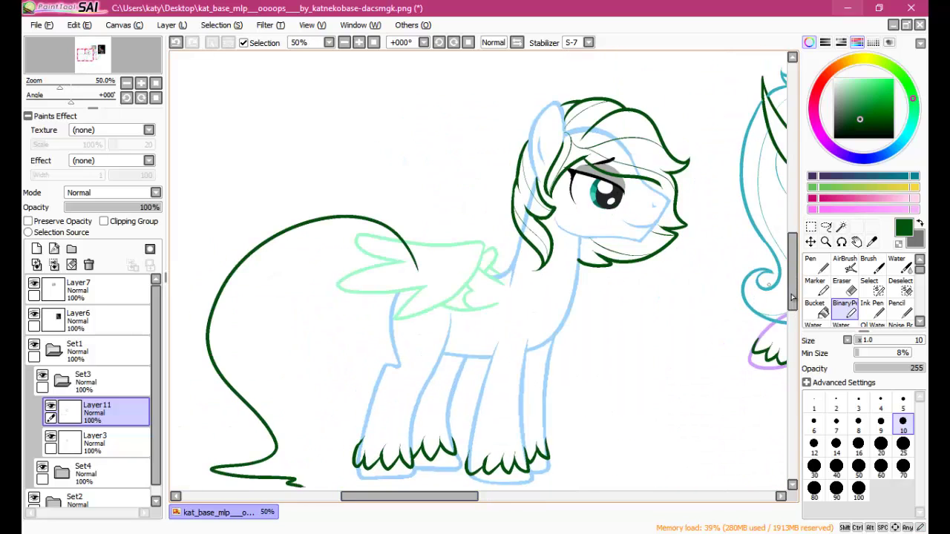
mouse_move(374, 303)
mouse_down()
mouse_move(456, 251)
mouse_move(405, 389)
mouse_up()
key(ctrl+z)
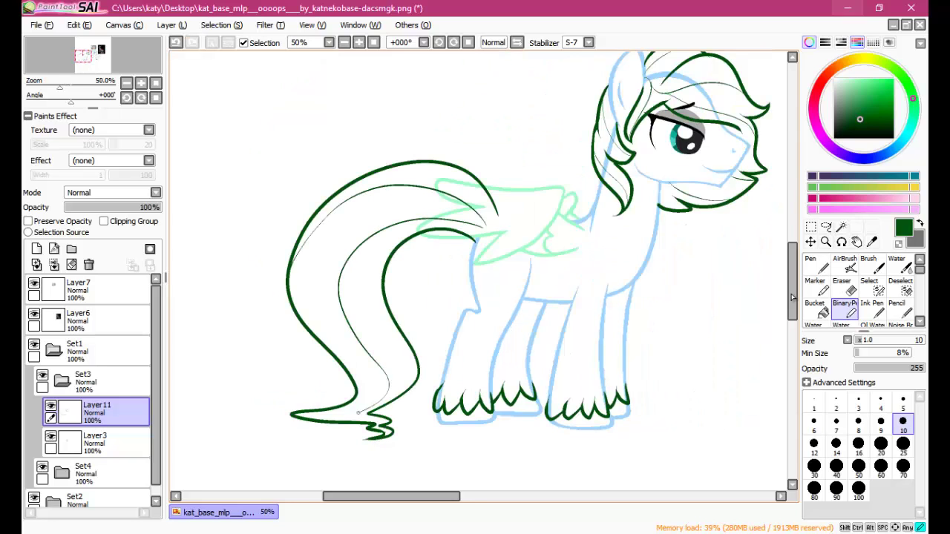
scroll(792, 297, down, 2)
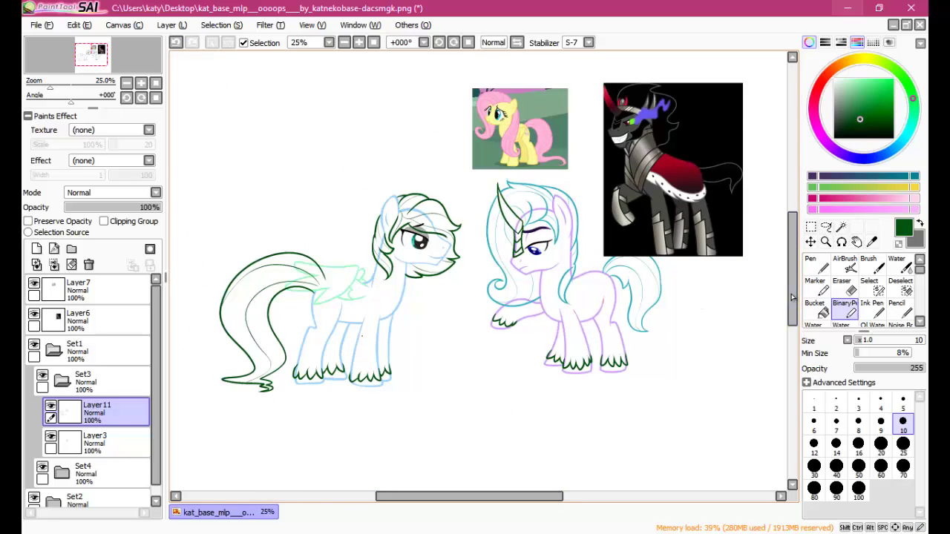
Move the unicorn's Set2 group left and slightly down, closer to the pegasus
ctrl+click(793, 297)
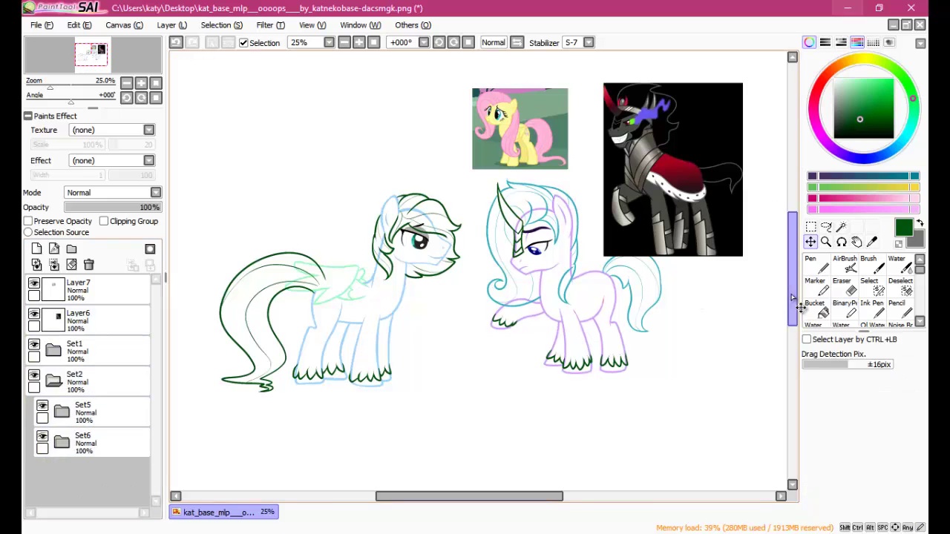
drag(793, 297, 778, 311)
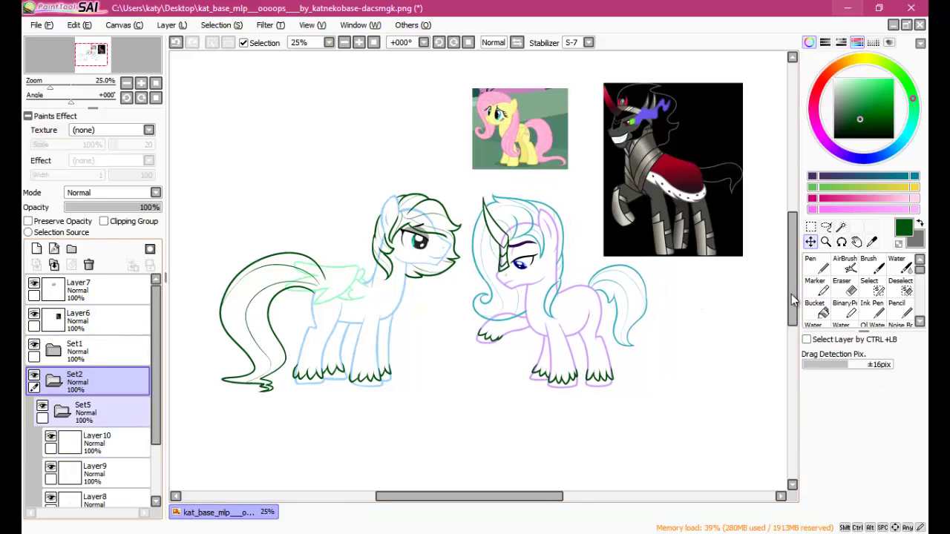
Set the opacity of the unicorn's base sketch, Layer1 in Set5, to 39% and switch to the Bucket tool with transparent color
ctrl+click(793, 299)
key(b)
scroll(792, 297, up, 3)
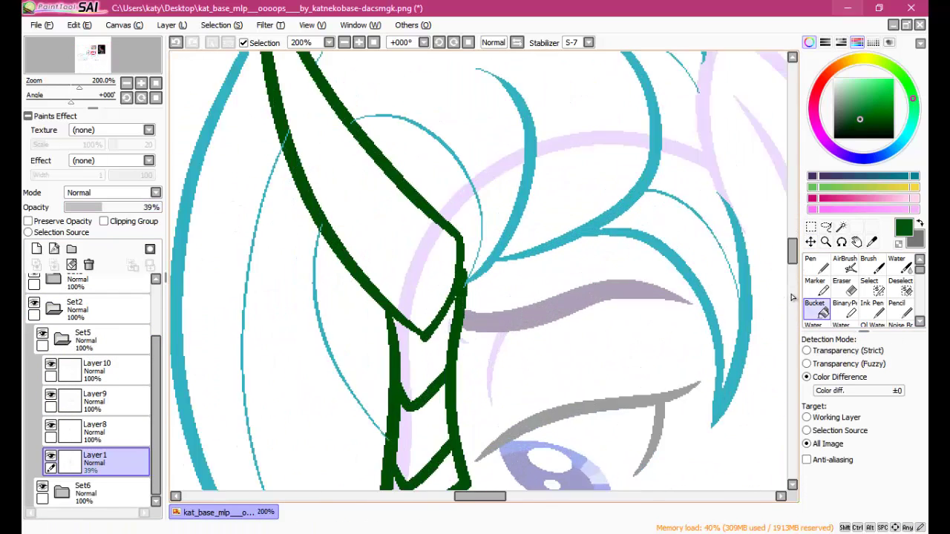
scroll(793, 297, down, 2)
scroll(792, 297, up, 2)
scroll(793, 297, down, 1)
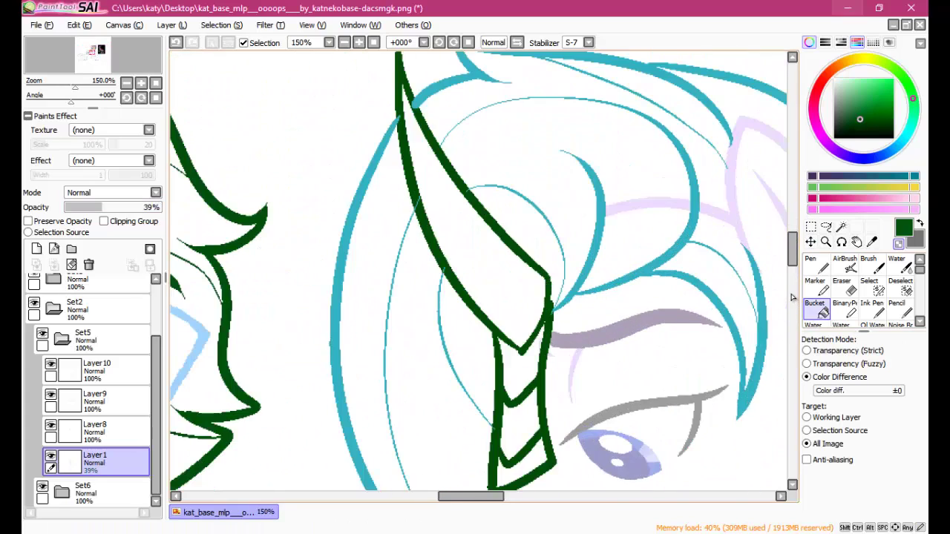
scroll(793, 296, up, 3)
scroll(792, 297, down, 6)
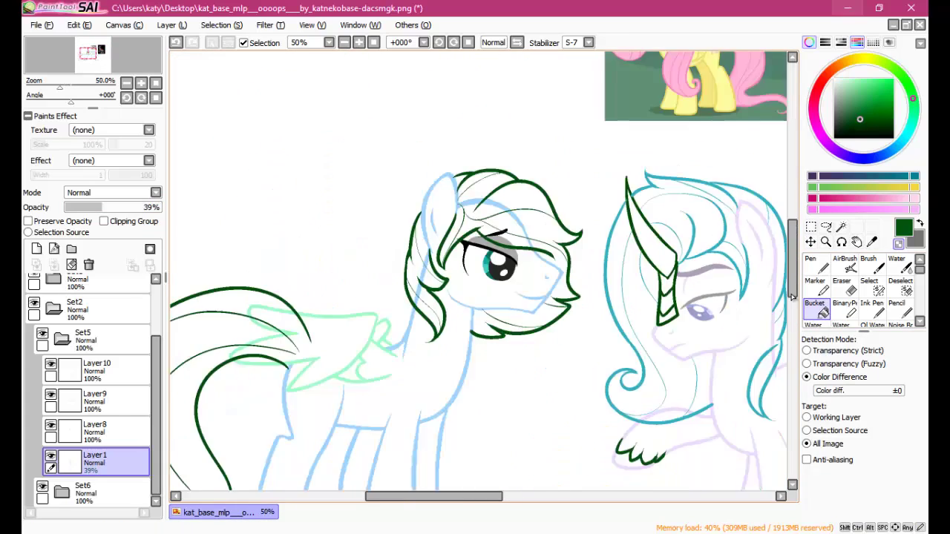
Erase the unicorn's base sketch lines covered by its mane on Layer1, and set the mane's Layer9 in Set5 to 57% opacity
scroll(792, 297, up, 2)
scroll(793, 296, down, 3)
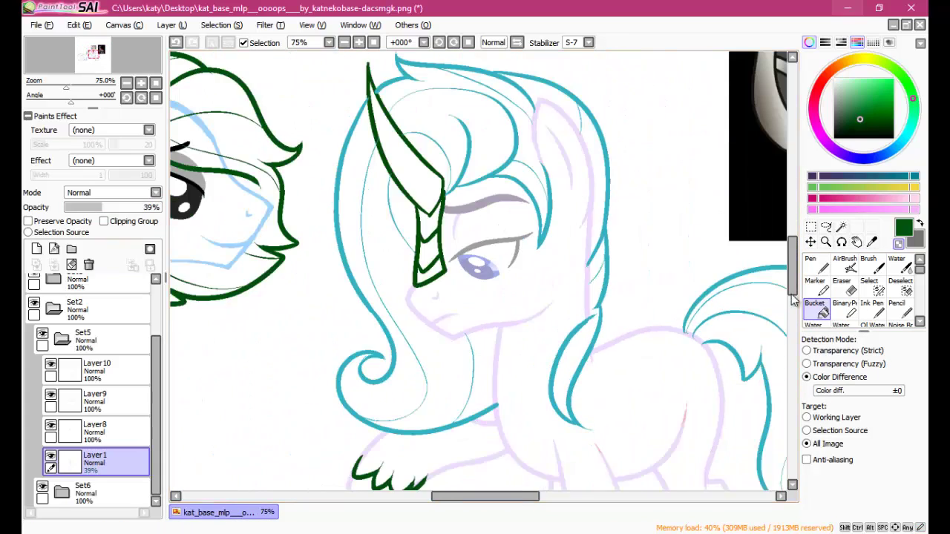
scroll(792, 296, up, 1)
scroll(793, 297, up, 5)
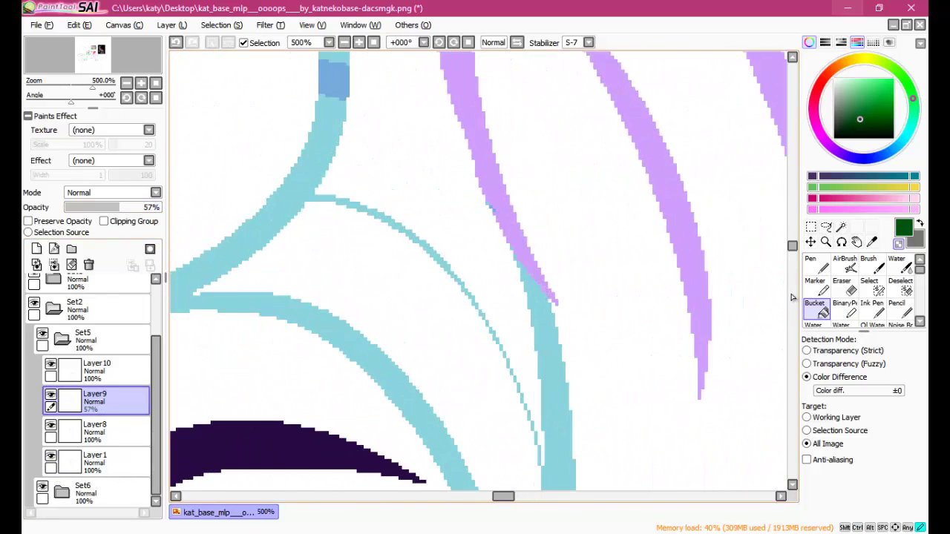
Clear the unicorn's mane line segments on Layer9 that overlap the horn and face
scroll(792, 296, down, 1)
scroll(793, 297, down, 5)
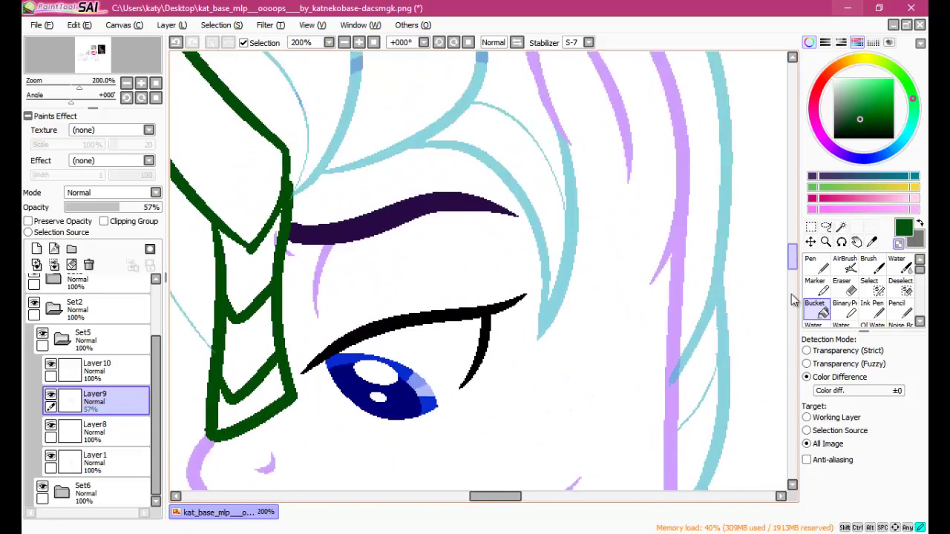
scroll(793, 296, up, 6)
scroll(792, 297, down, 3)
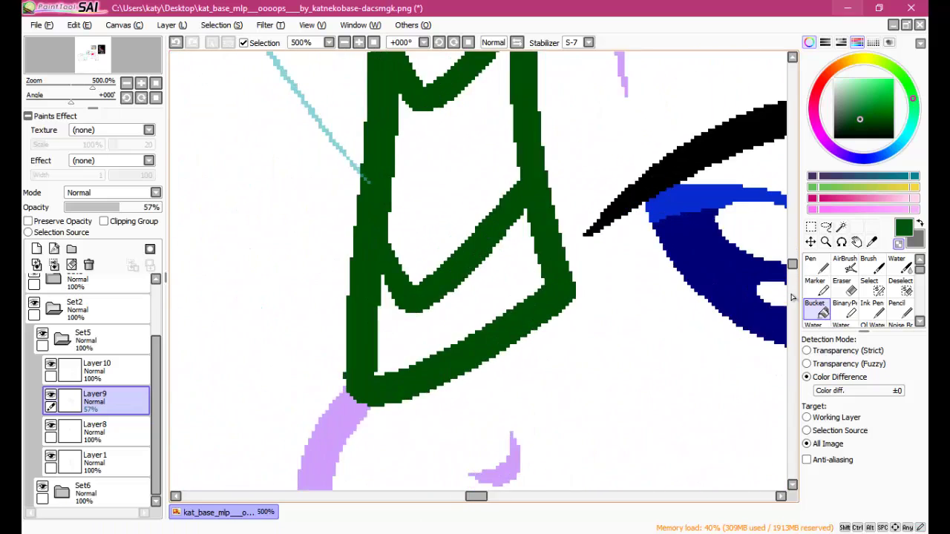
scroll(792, 298, down, 4)
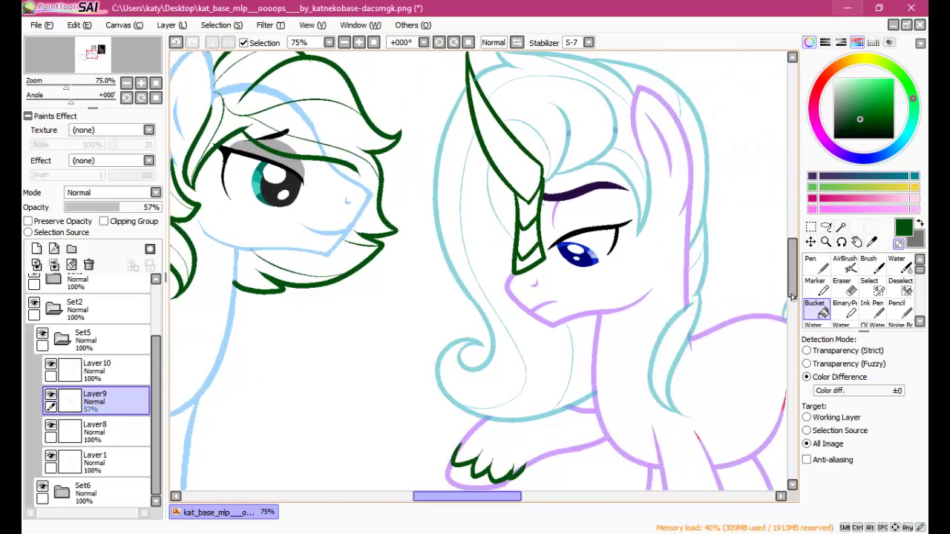
scroll(791, 298, up, 4)
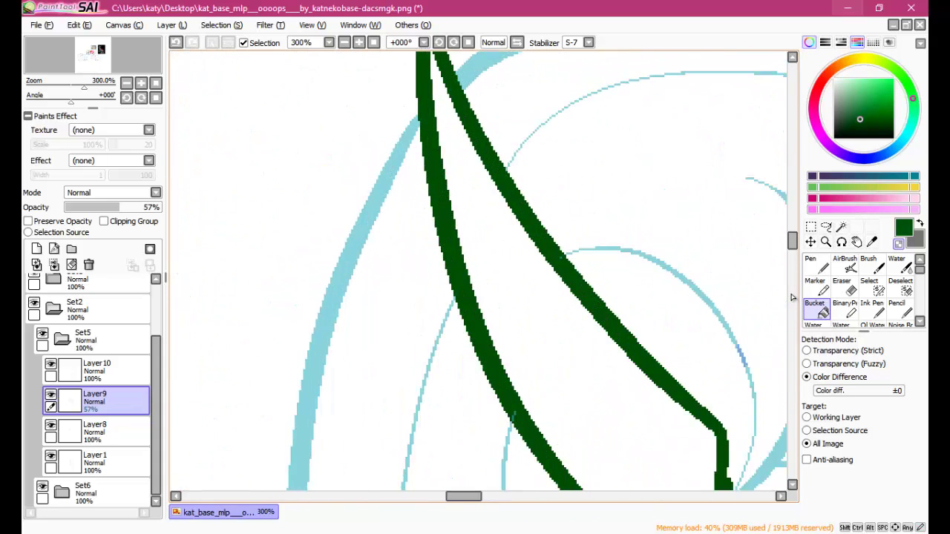
scroll(791, 298, down, 4)
Clear the unicorn's mane and tail line overlaps at the neck, back and rump, and restore full layer opacity
scroll(792, 297, up, 5)
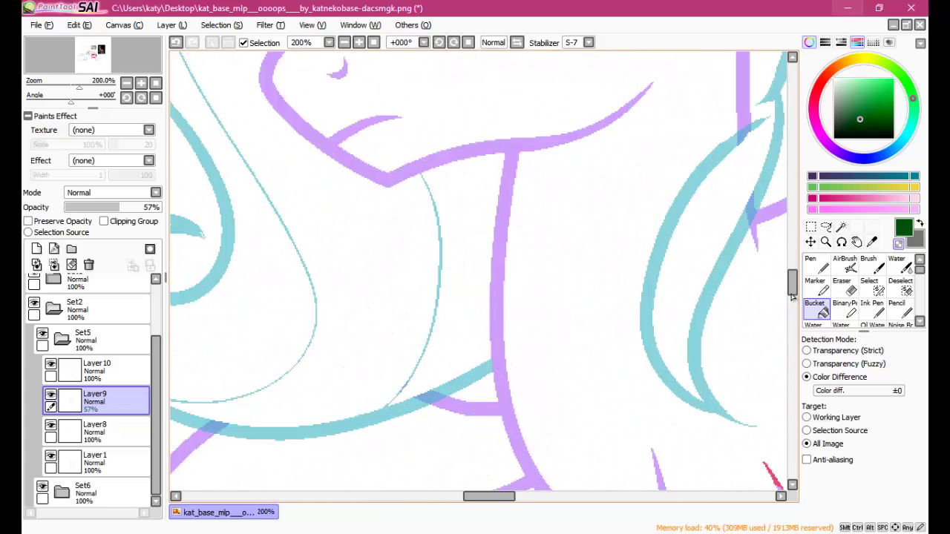
scroll(792, 297, down, 2)
scroll(792, 298, down, 2)
scroll(792, 298, up, 4)
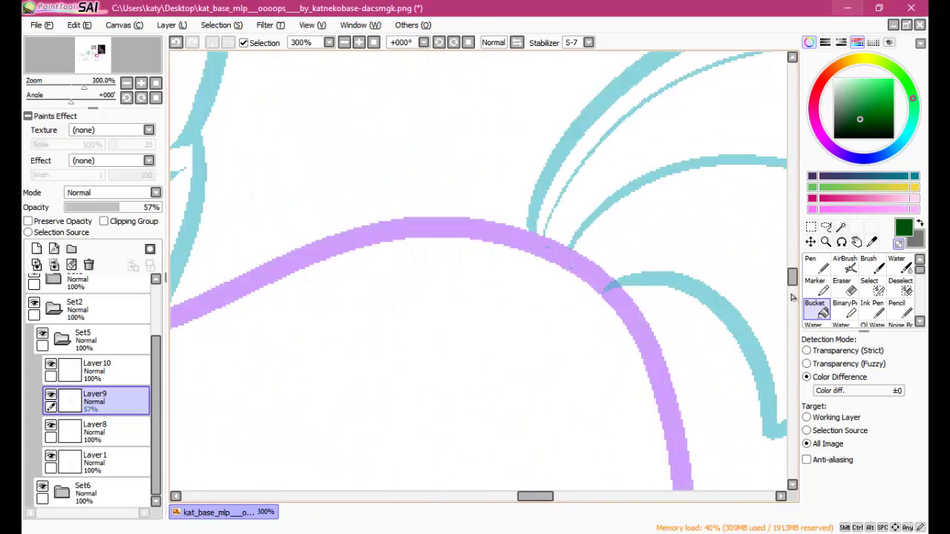
scroll(791, 298, down, 2)
scroll(792, 298, up, 3)
scroll(792, 298, down, 5)
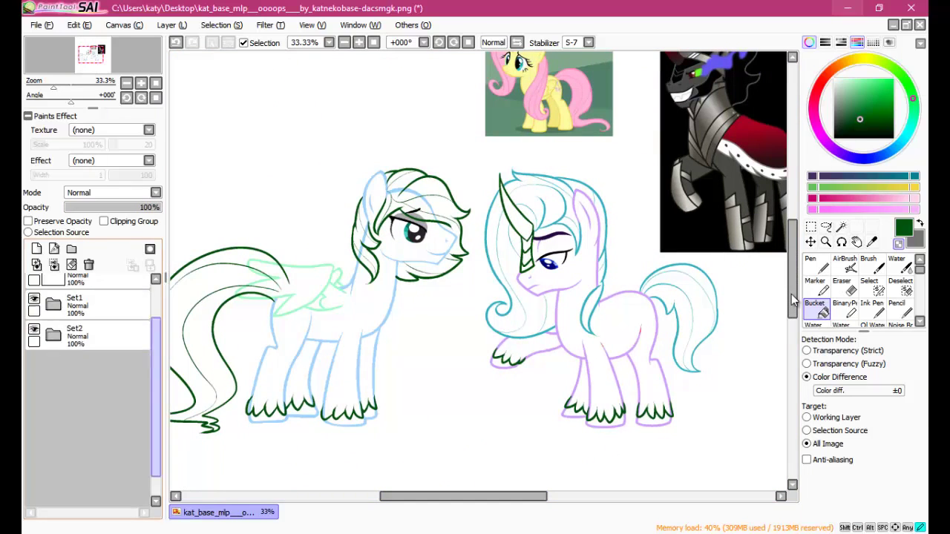
Set the pegasus's base sketch, Layer3 in Set3, to 43% opacity and erase its lines covered by the mane
scroll(350, 224, up, 5)
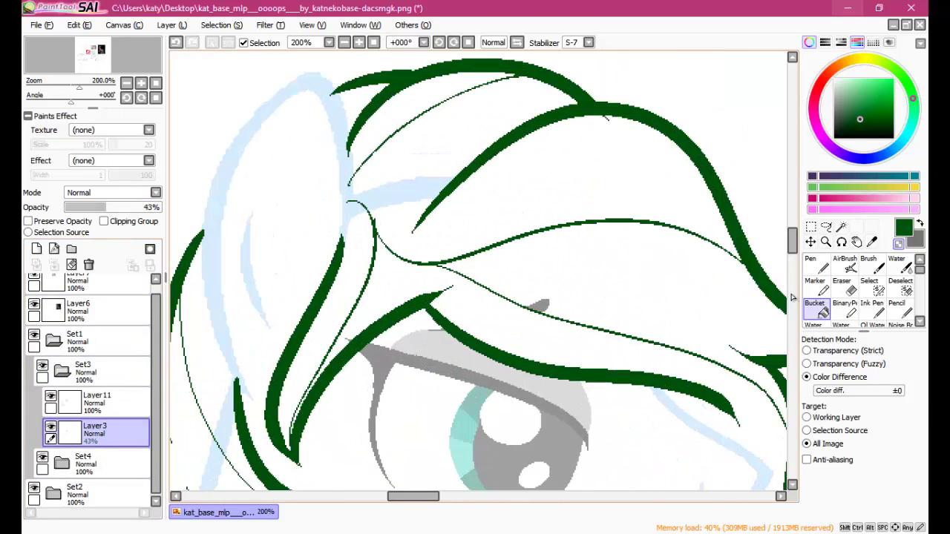
key(n)
scroll(349, 223, down, 1)
scroll(350, 223, down, 3)
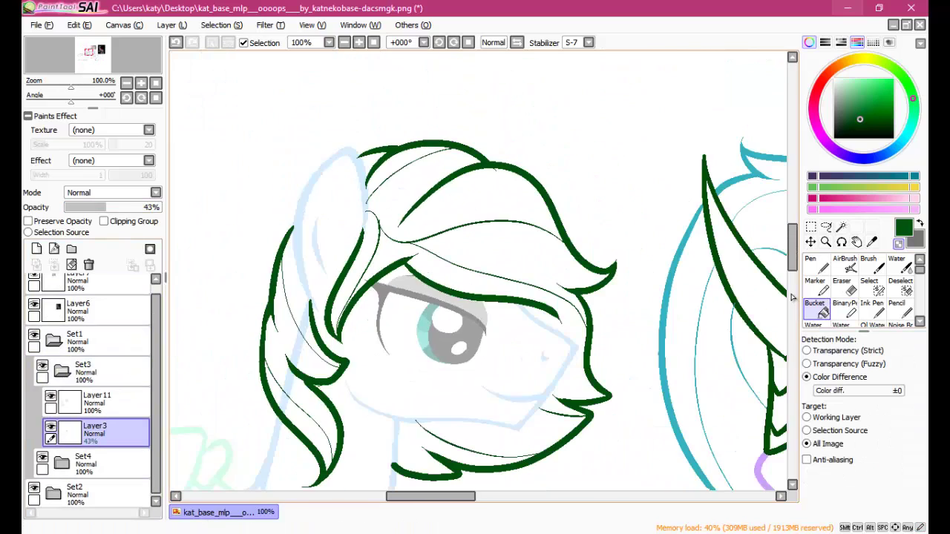
scroll(313, 302, up, 2)
scroll(312, 302, down, 1)
key(b)
scroll(312, 302, down, 3)
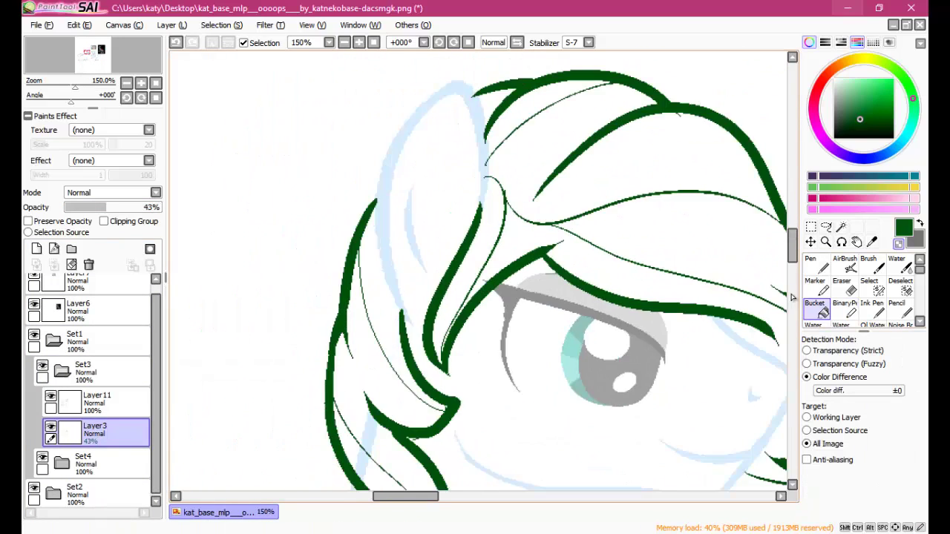
scroll(793, 297, left, 2)
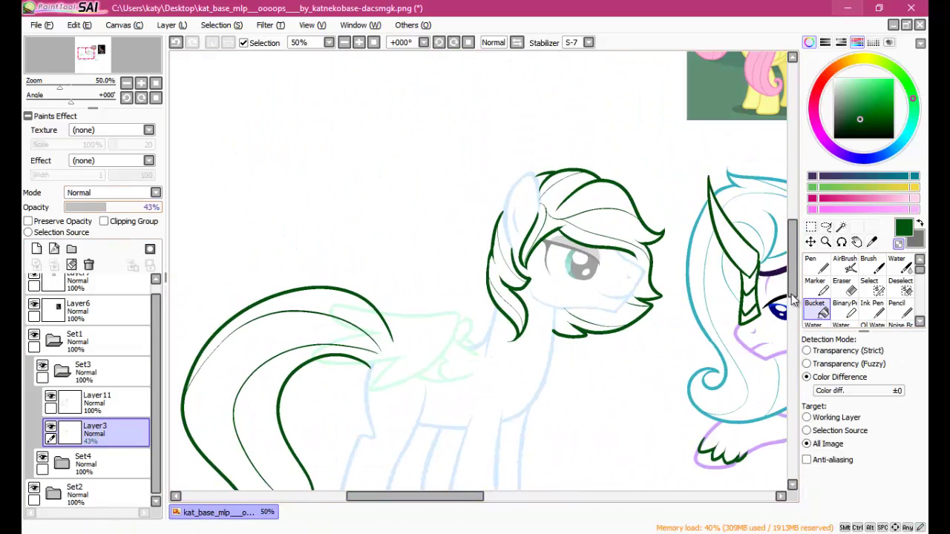
Set Layer11 in Set3 to 55% opacity and erase the pegasus's tail lines running inside the wing
key(Up)
scroll(792, 297, up, 4)
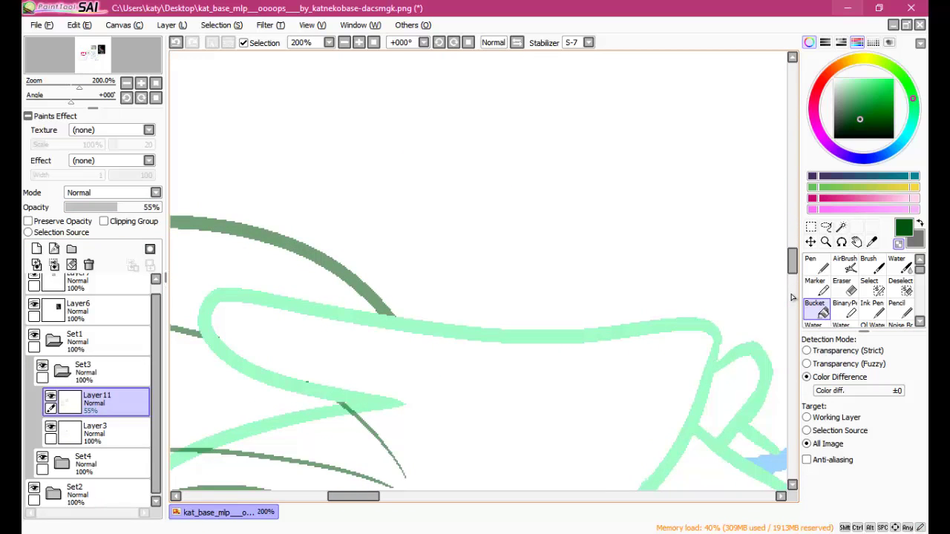
scroll(792, 297, down, 1)
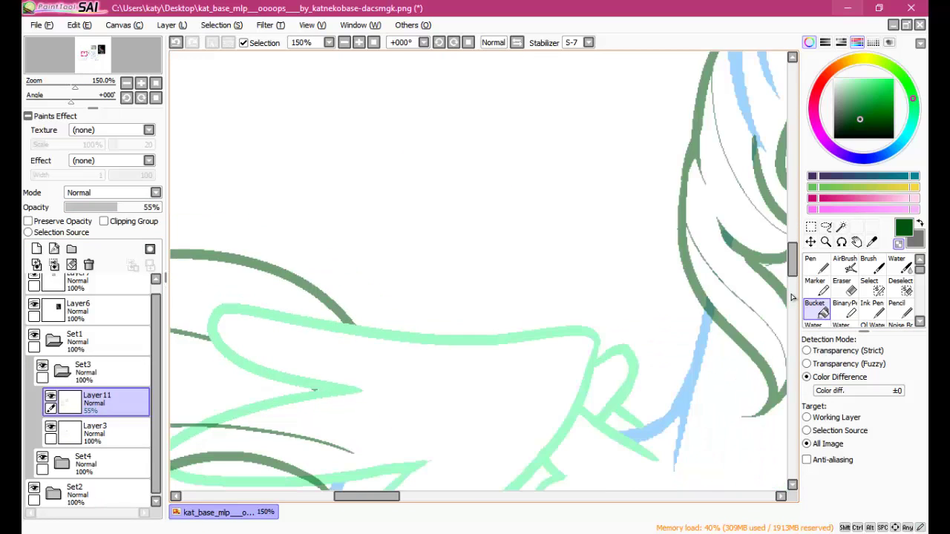
scroll(793, 297, down, 4)
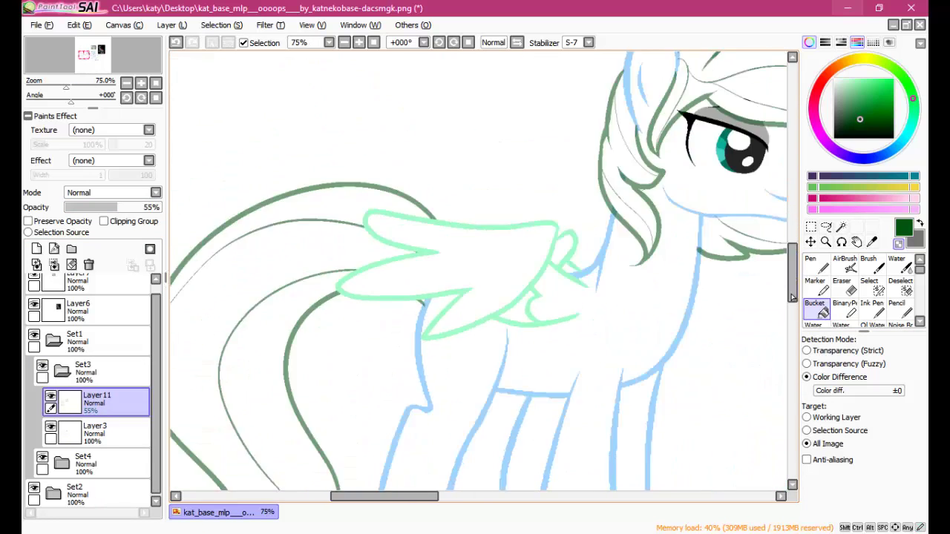
Clear the pegasus's mane line overlaps around the jaw, ear and face, and restore Layer11 to 100% opacity
scroll(792, 297, up, 5)
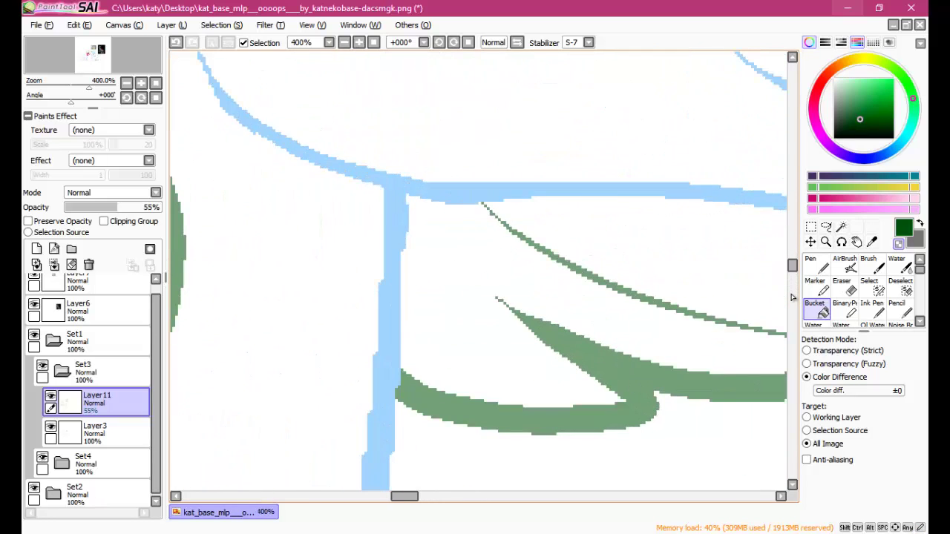
scroll(792, 297, down, 3)
scroll(792, 297, up, 2)
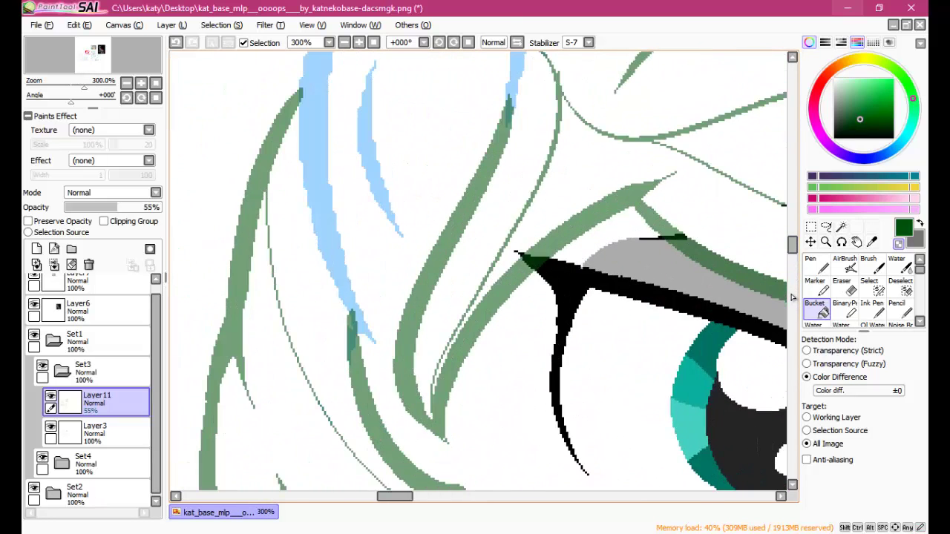
scroll(793, 296, up, 2)
scroll(793, 297, down, 8)
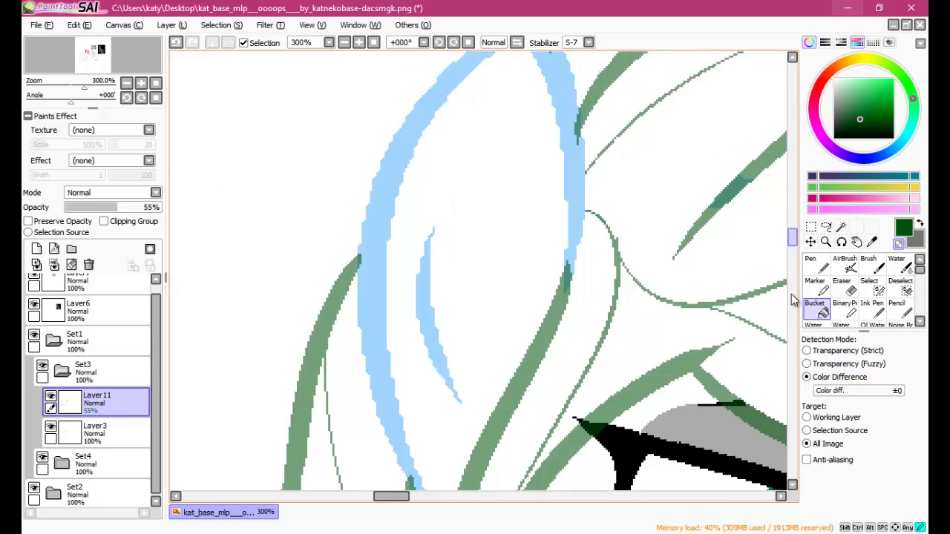
scroll(792, 296, up, 6)
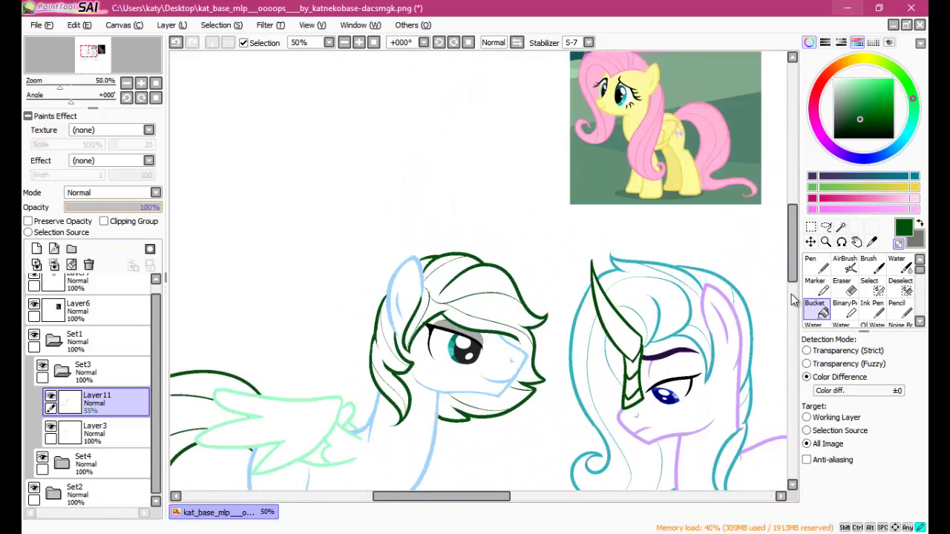
Select the body areas of both ponies, including the legs and the pegasus's wings, with the Magic Wand
click(95, 430)
scroll(792, 297, down, 6)
scroll(793, 297, down, 2)
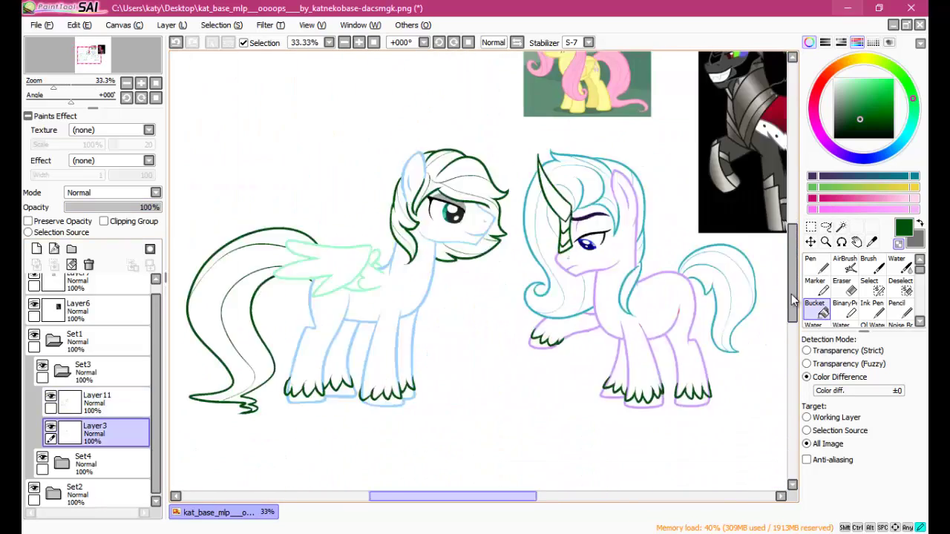
key(w)
click(371, 334)
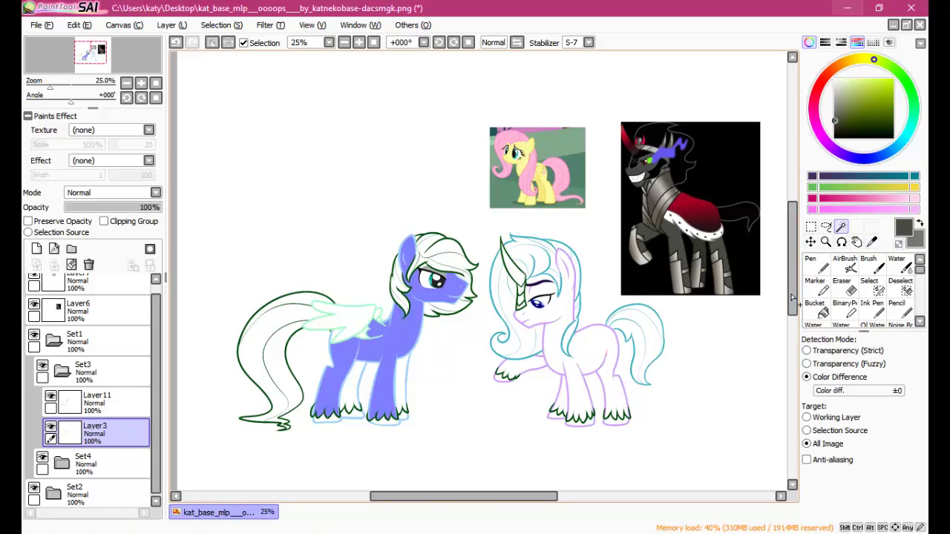
click(354, 386)
click(403, 385)
click(338, 322)
click(575, 349)
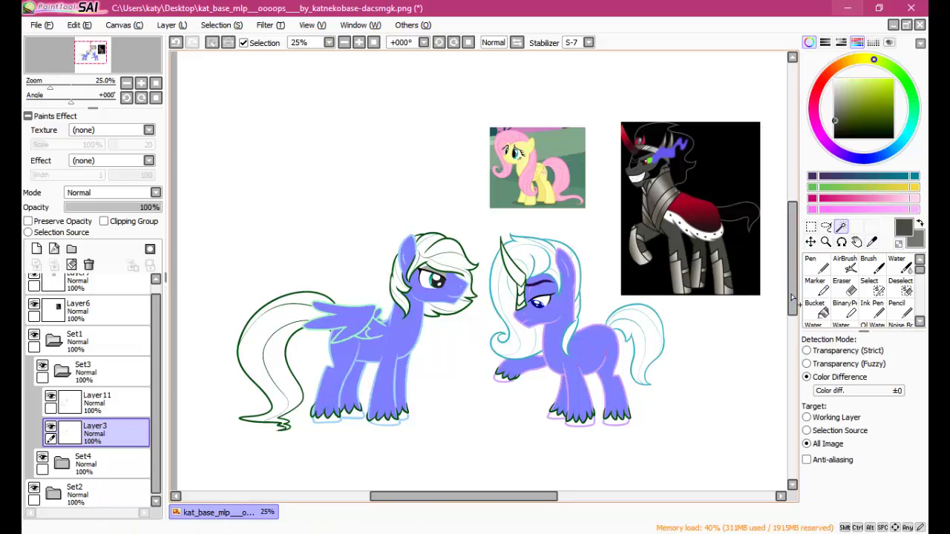
Paint the pegasus's selected body and wings dark gray on a new layer in Set4, using the size 300 Pen
key(n)
click(61, 370)
click(83, 400)
click(36, 248)
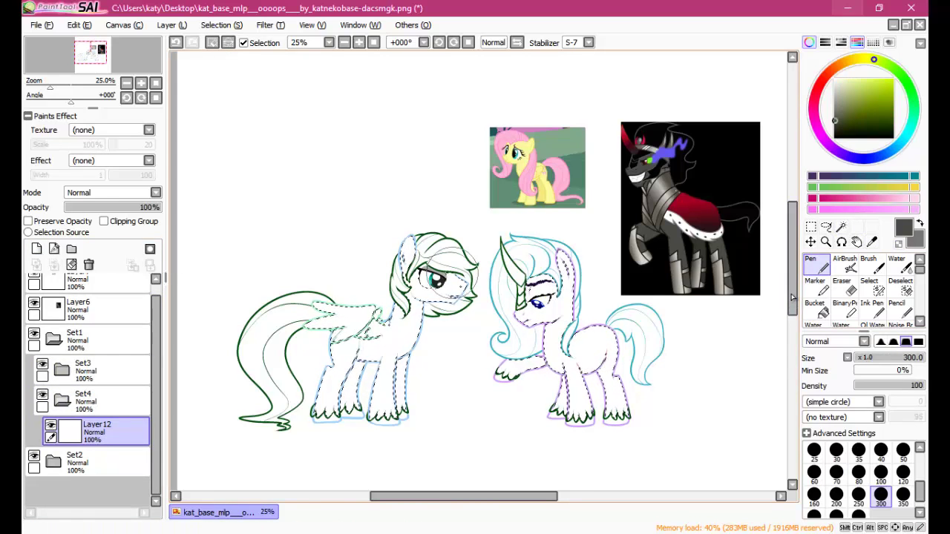
drag(434, 286, 449, 293)
mouse_move(401, 244)
mouse_down()
mouse_move(393, 319)
mouse_move(349, 416)
mouse_move(357, 356)
mouse_up()
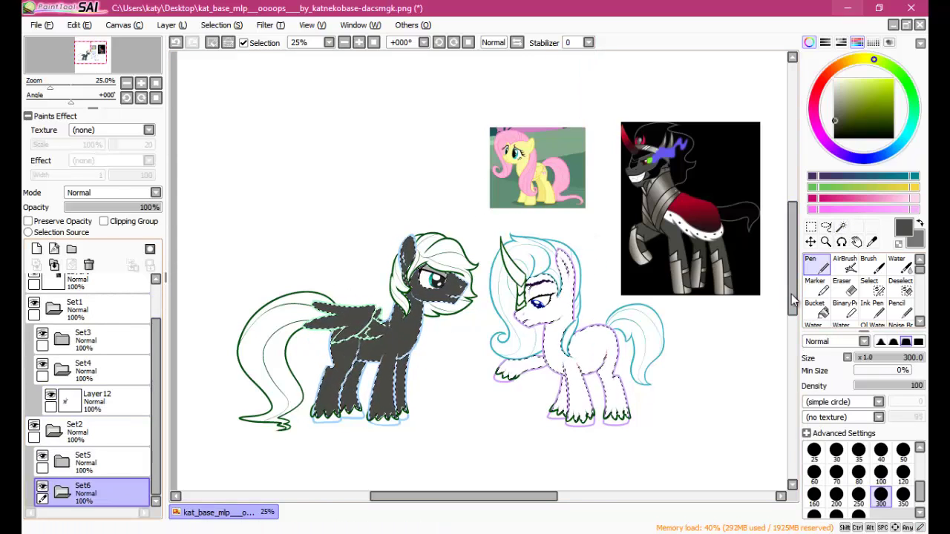
Paint the unicorn's selected body dark gray on a new layer in Set6, and clear the selection
mouse_move(535, 296)
mouse_down()
mouse_move(579, 386)
mouse_move(608, 356)
mouse_up()
click(221, 24)
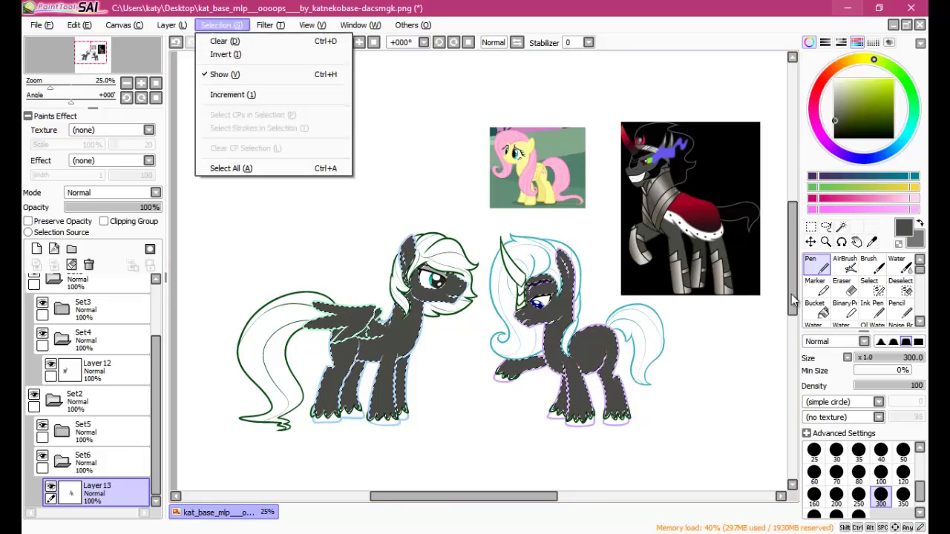
click(215, 40)
Fill the hooves of both ponies pale yellow with the Bucket, using Layer13 for the unicorn and Layer12 for the pegasus
key(alt)
click(820, 311)
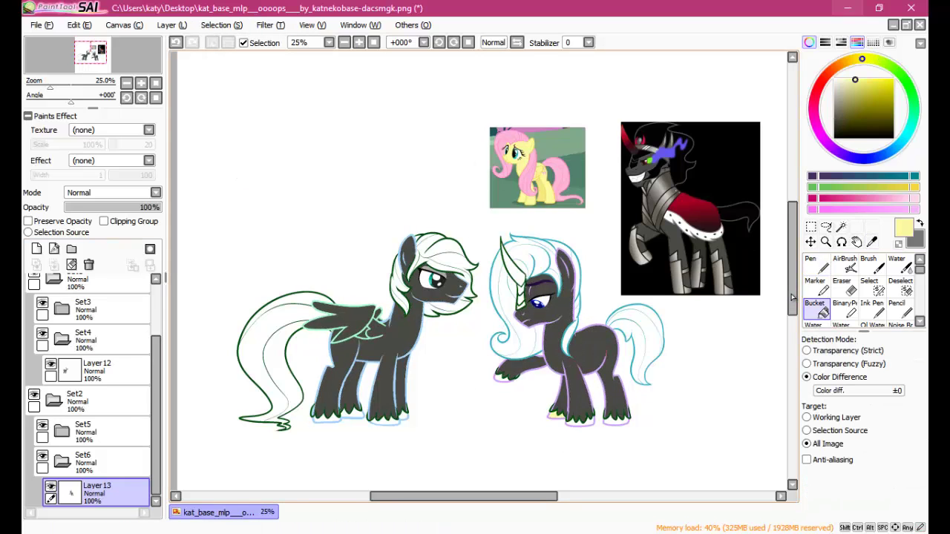
click(97, 370)
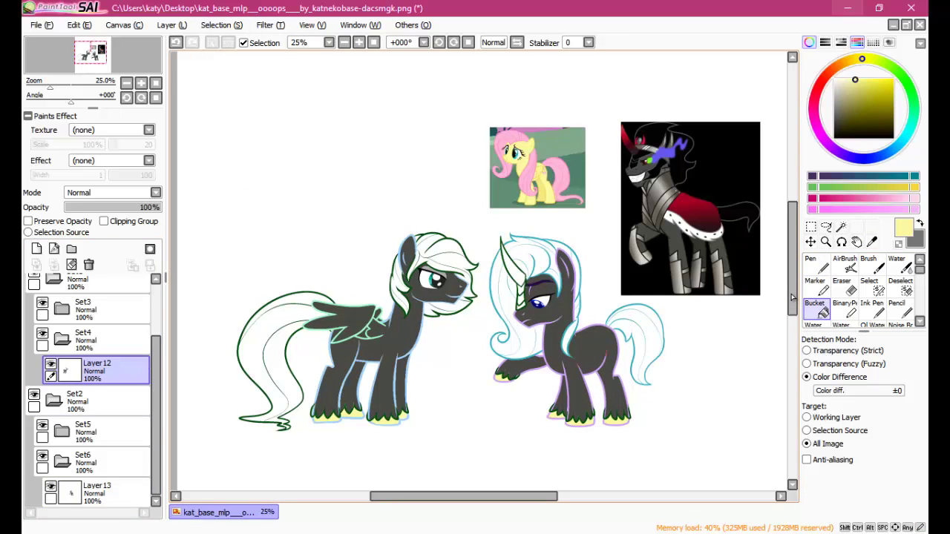
Select the main section of the unicorn's mane, including its curl, with the Magic Wand
key(alt+space)
scroll(524, 289, up, 3)
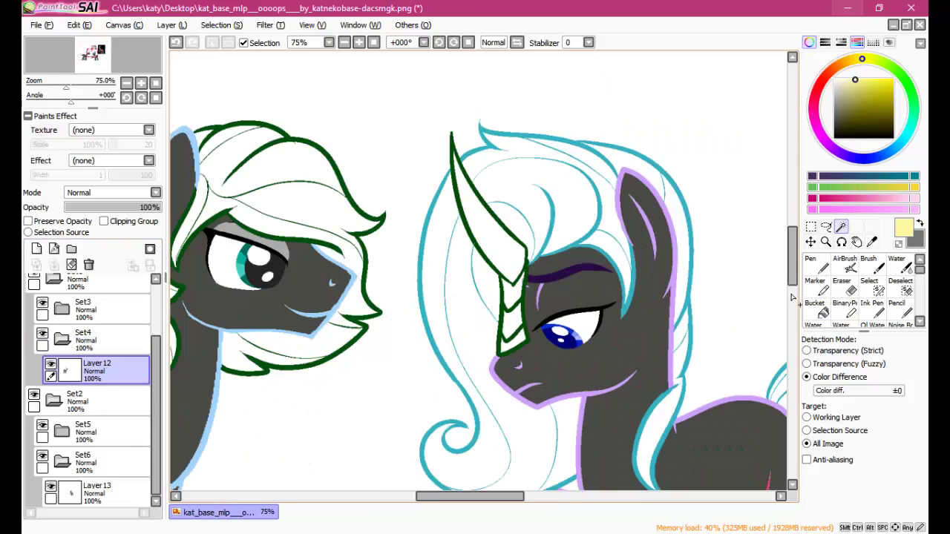
click(497, 292)
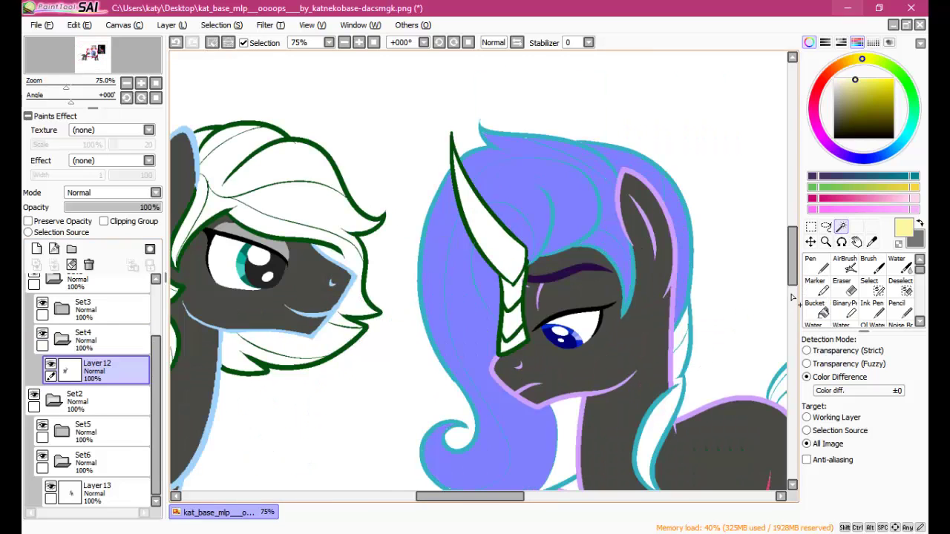
scroll(512, 289, up, 4)
scroll(512, 290, down, 4)
scroll(791, 299, up, 4)
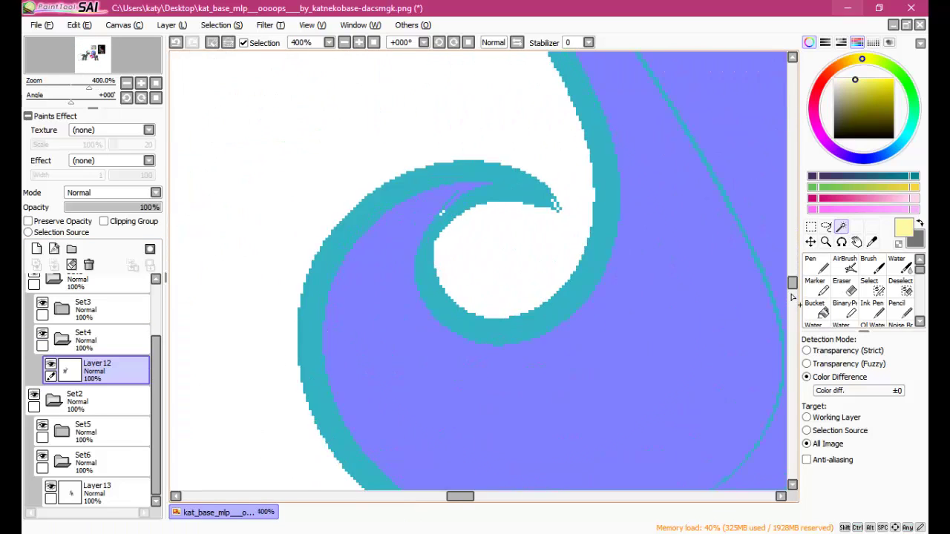
scroll(792, 299, down, 2)
scroll(792, 299, down, 3)
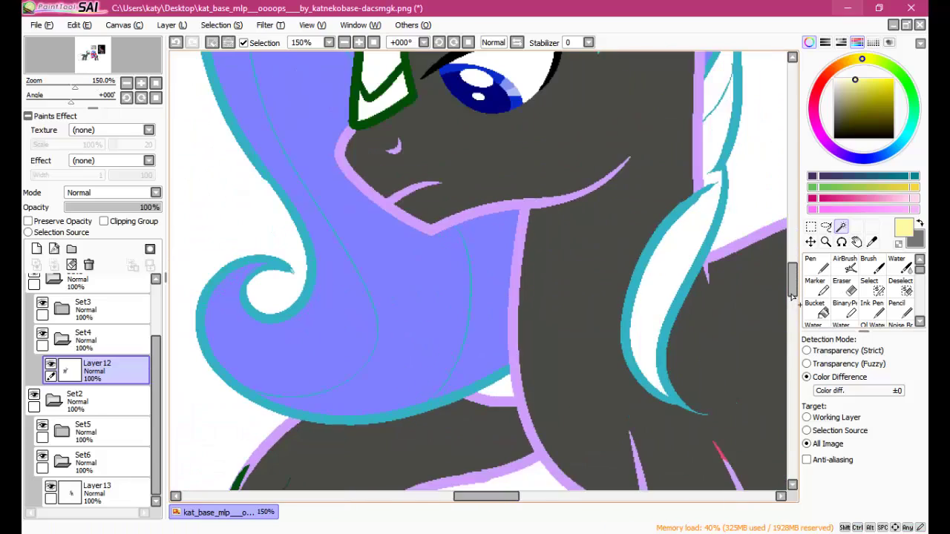
Add the unicorn's tail to the Magic Wand selection
scroll(792, 299, up, 2)
scroll(792, 299, up, 3)
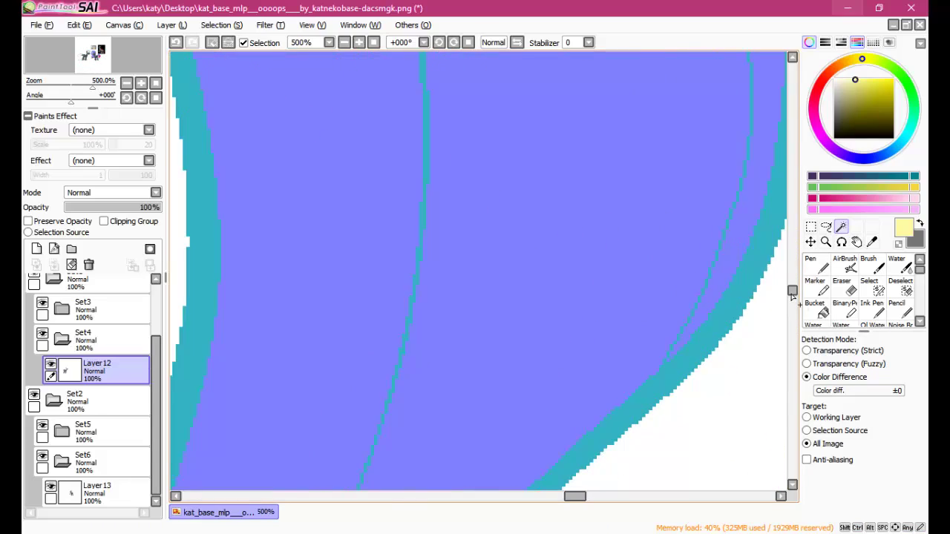
scroll(792, 299, down, 6)
Add all sections of the pegasus's mane to the Magic Wand selection
scroll(792, 299, up, 3)
scroll(792, 299, up, 4)
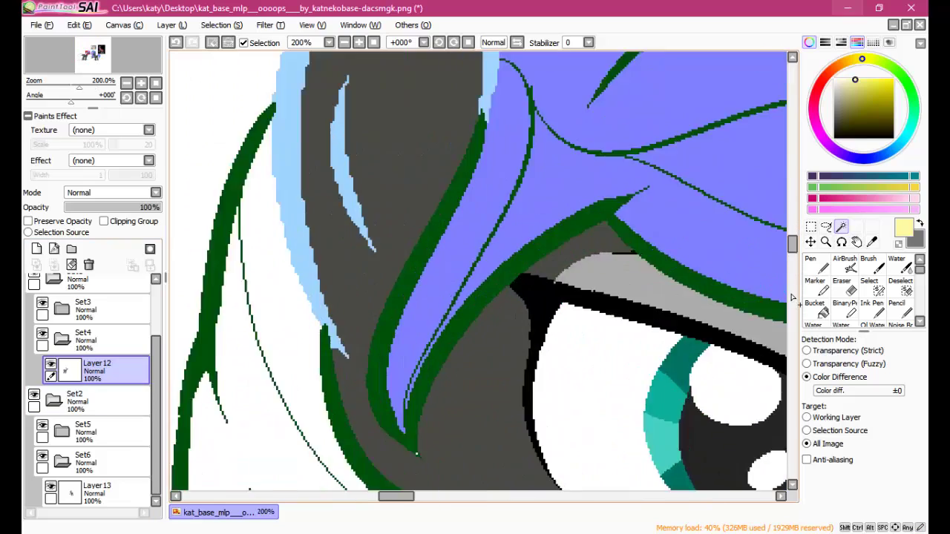
scroll(791, 299, down, 3)
scroll(792, 299, up, 3)
scroll(792, 300, down, 4)
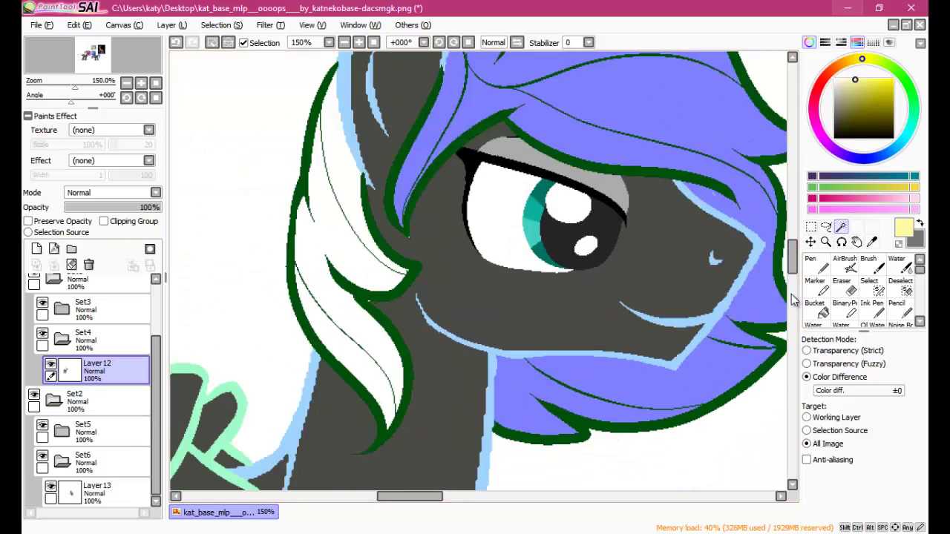
scroll(791, 299, down, 1)
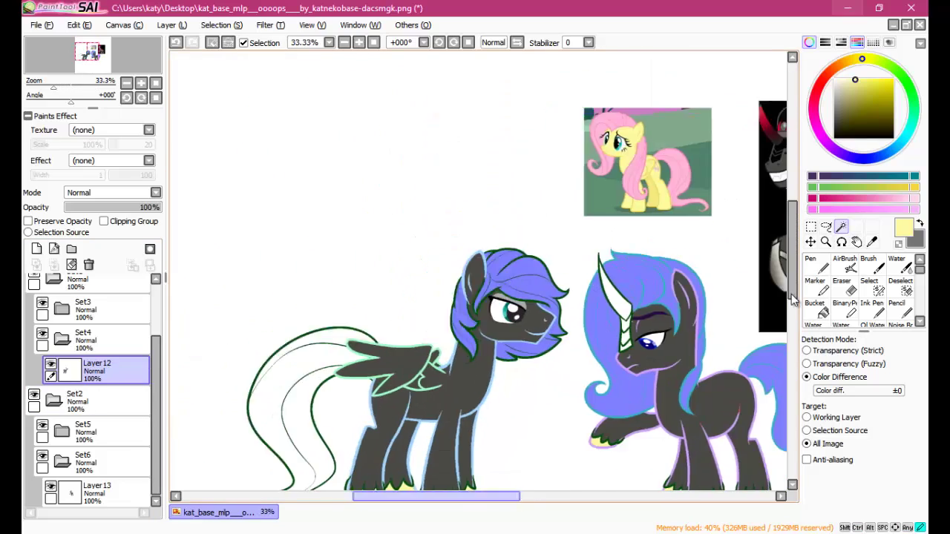
Add the pegasus's tail to the Magic Wand selection
scroll(792, 299, up, 1)
scroll(792, 299, down, 1)
scroll(791, 299, up, 1)
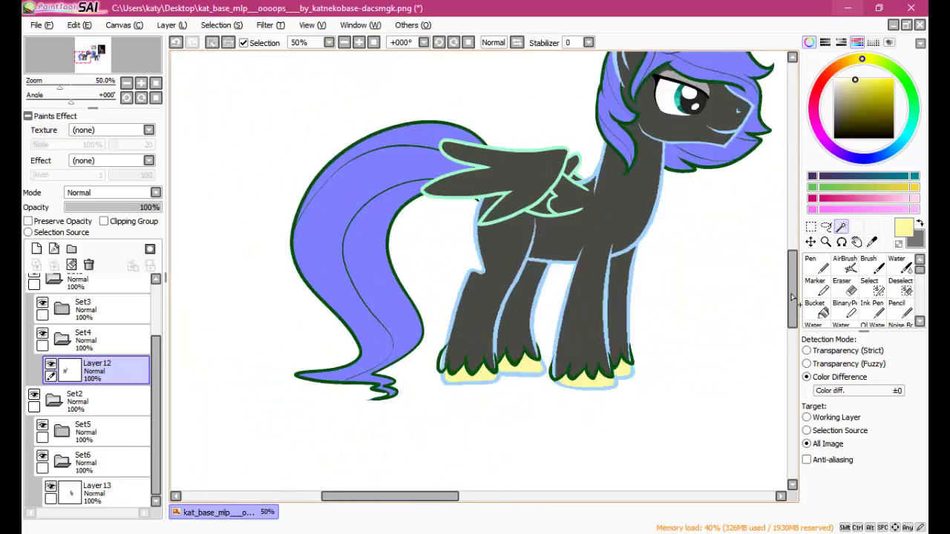
Paint the selected manes and tails of both ponies light pink with the size 300 Pen, adding a new layer in Set6
scroll(792, 299, down, 1)
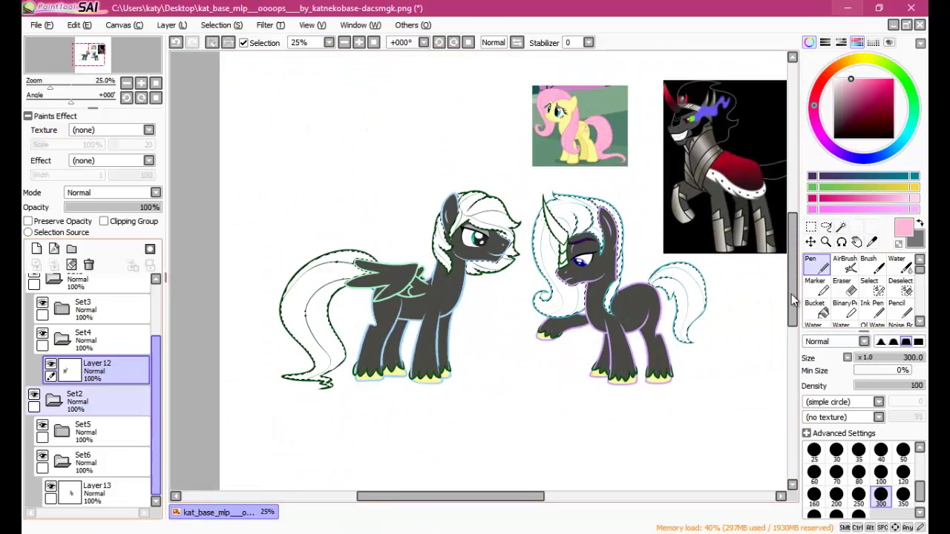
drag(311, 282, 315, 377)
key(ctrl+shift+n)
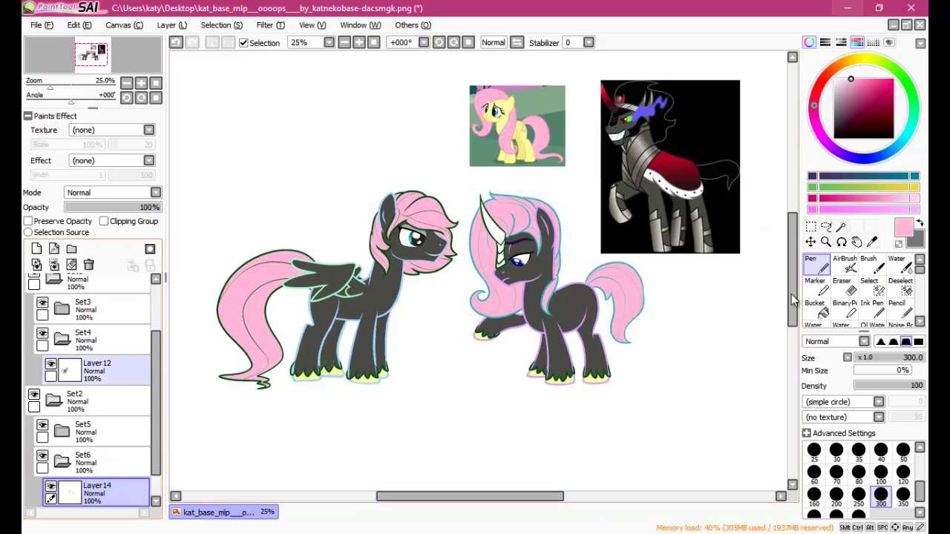
Select the unicorn's horn, paint it black, shade it with red using the size 120 AirBrush, and clear the selection
scroll(792, 299, up, 1)
scroll(791, 300, up, 2)
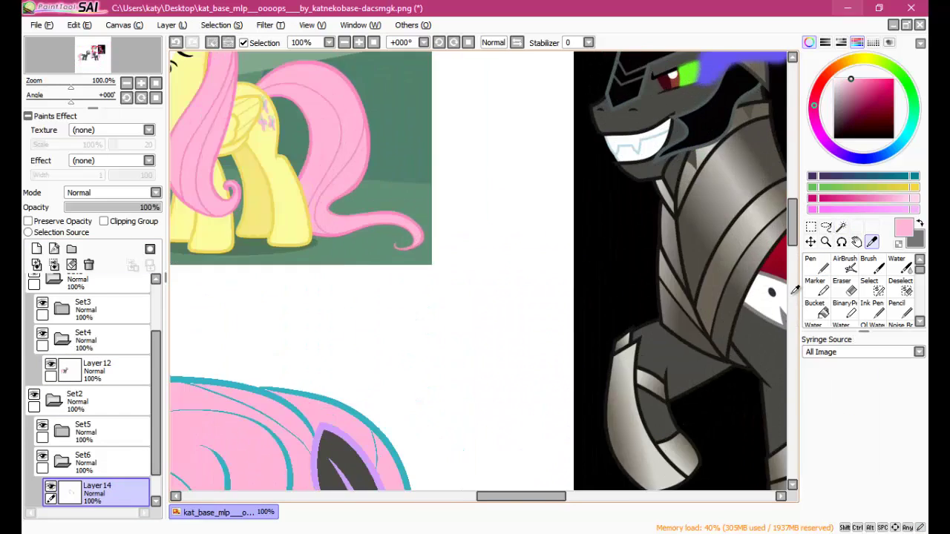
scroll(792, 299, down, 2)
scroll(793, 295, up, 1)
scroll(794, 290, down, 1)
scroll(794, 289, up, 1)
scroll(792, 296, down, 1)
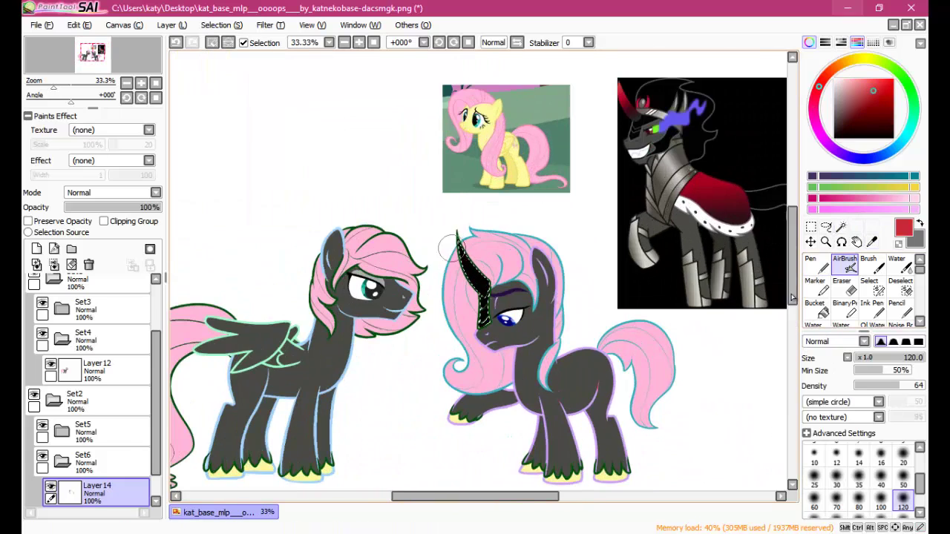
scroll(791, 299, down, 2)
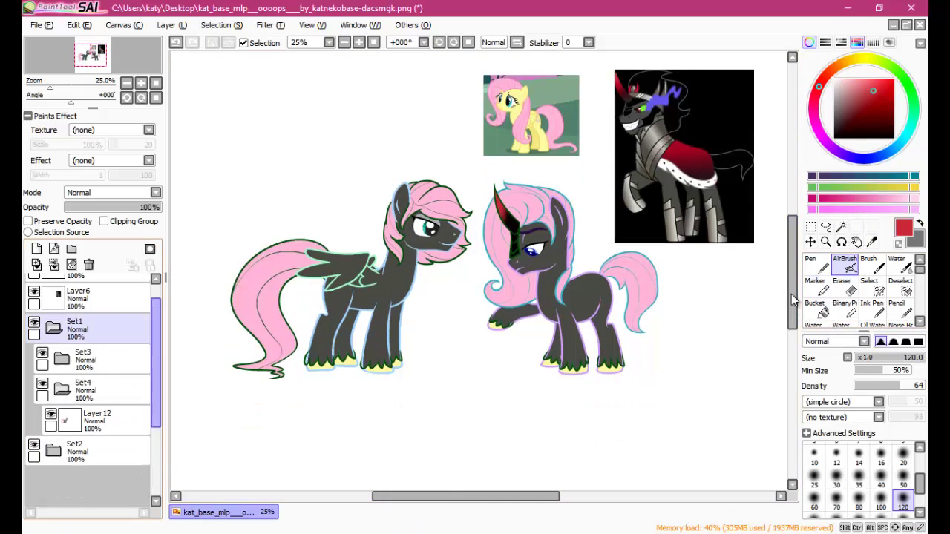
Fill the pegasus's eyelid with the sampled body gray using the Bucket on Layer3
alt+click(794, 290)
scroll(795, 290, up, 8)
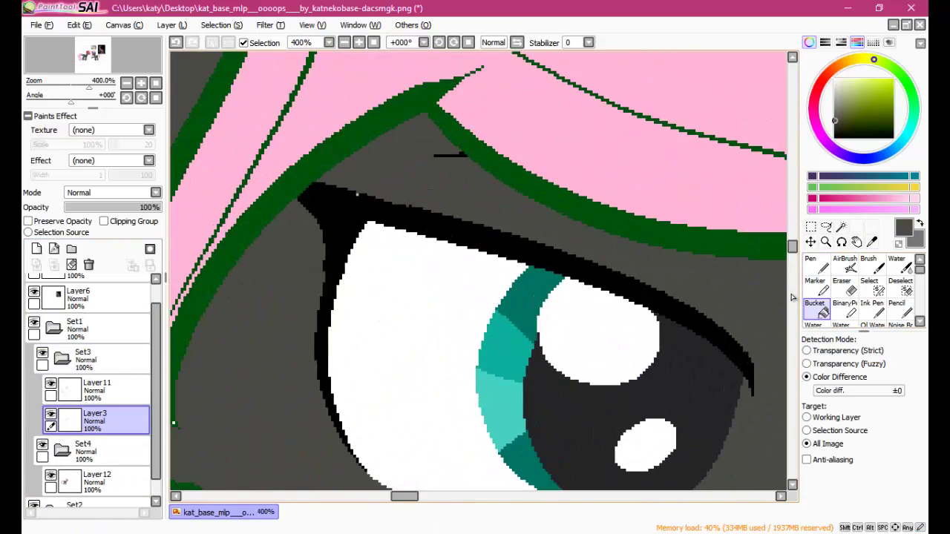
scroll(794, 291, down, 7)
Recolor the pegasus's face, body, leg and wing outlines a darker gray than the body with the Bucket
key(g)
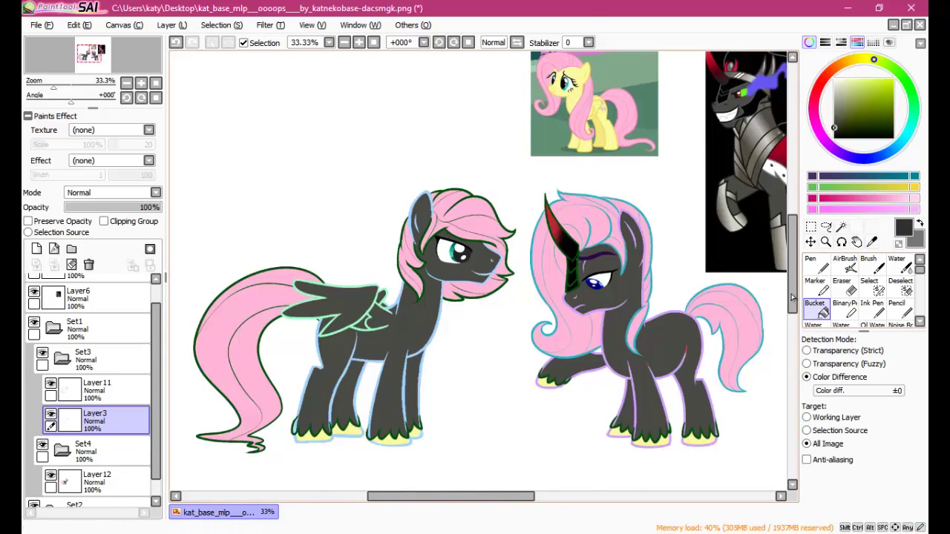
scroll(792, 296, up, 2)
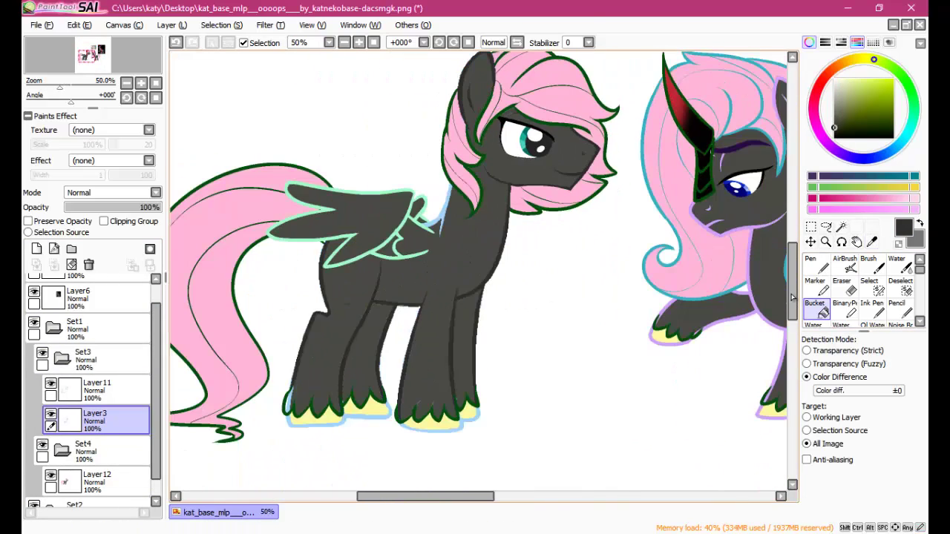
scroll(792, 296, up, 4)
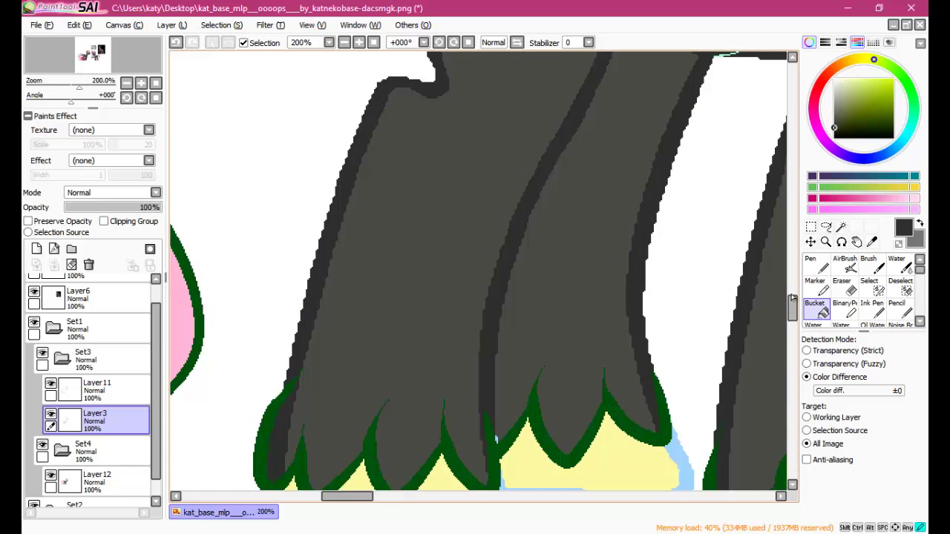
scroll(792, 295, up, 2)
scroll(793, 297, down, 4)
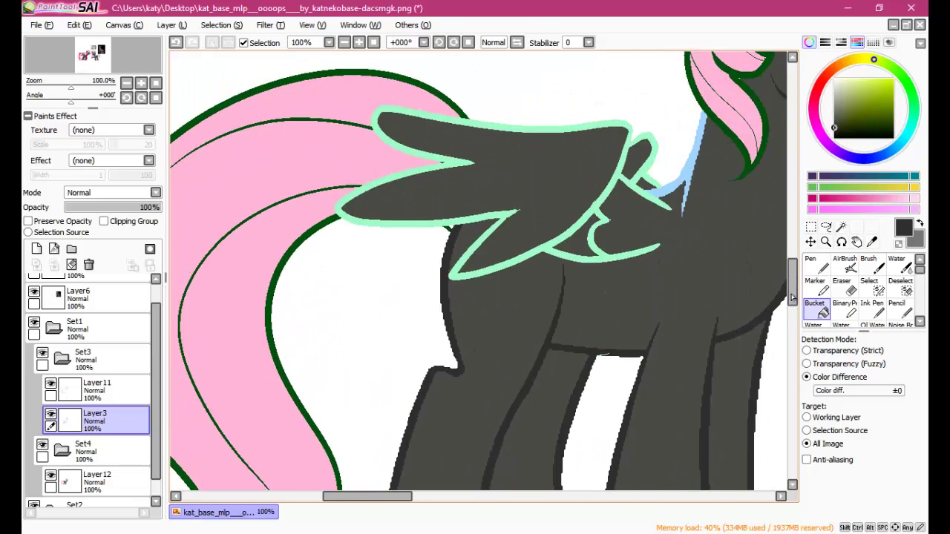
scroll(793, 296, up, 4)
scroll(793, 297, down, 7)
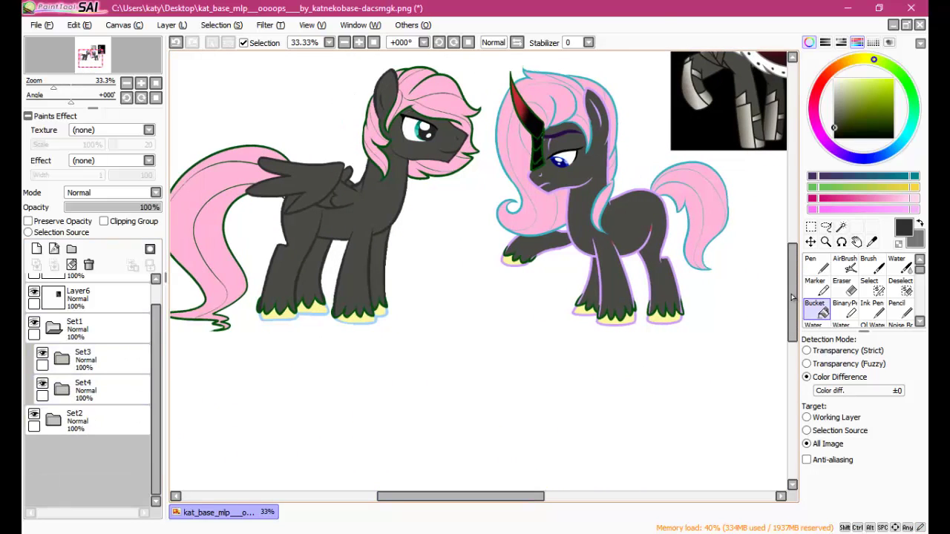
Recolor the unicorn's face, neck and raised foreleg outlines darker gray with the Bucket on Layer1
scroll(792, 297, up, 3)
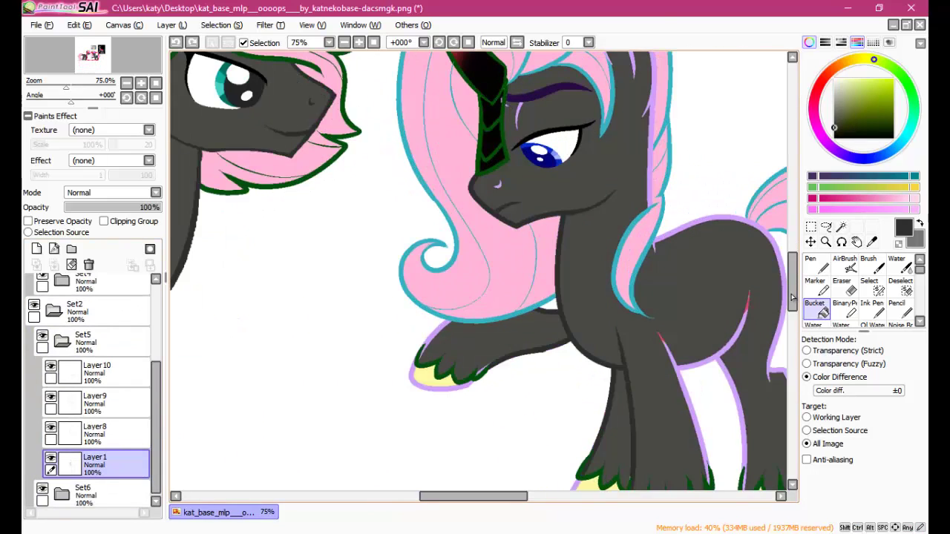
scroll(792, 297, up, 3)
scroll(792, 297, down, 3)
scroll(793, 297, up, 1)
scroll(792, 297, up, 2)
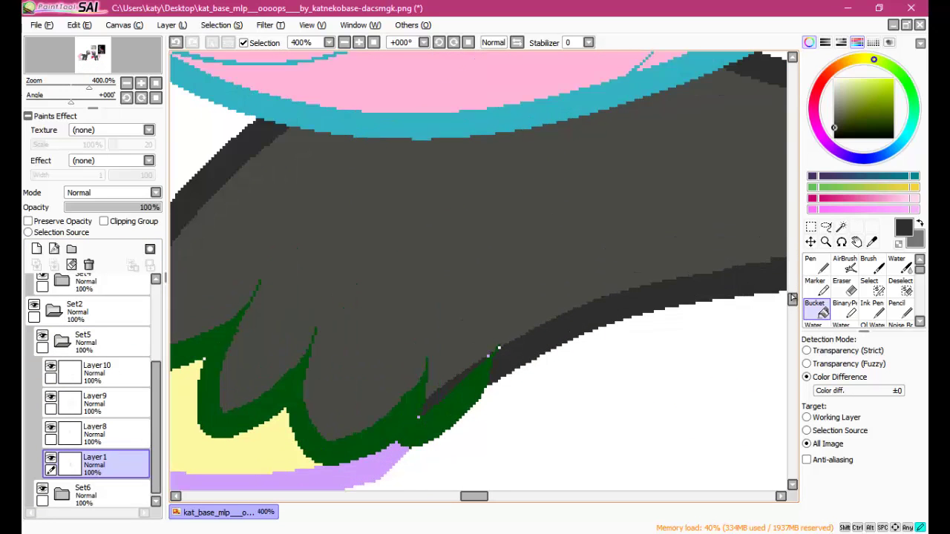
Recolor the outlines of the unicorn's belly, standing legs and hindquarters darker gray with the Bucket
scroll(792, 297, down, 3)
scroll(792, 297, up, 2)
scroll(792, 297, up, 3)
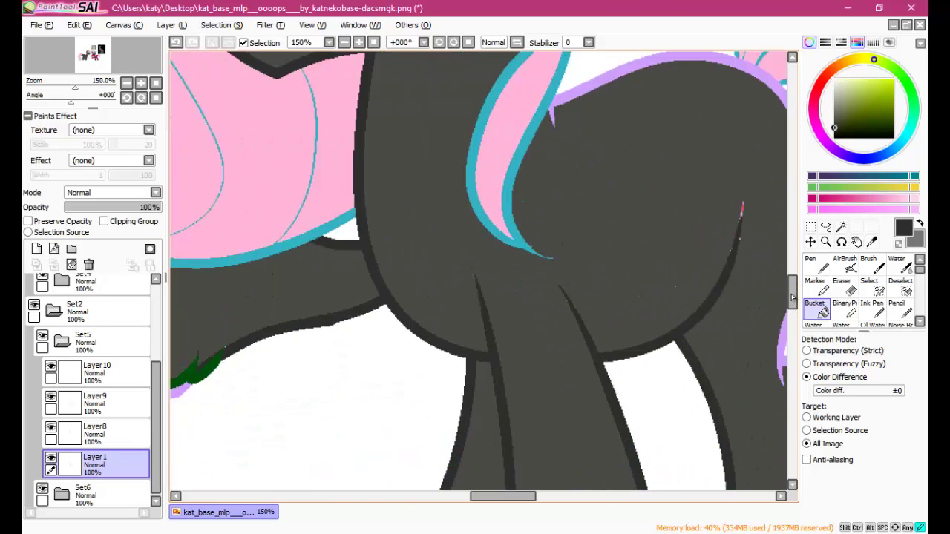
scroll(793, 297, down, 1)
scroll(792, 297, up, 2)
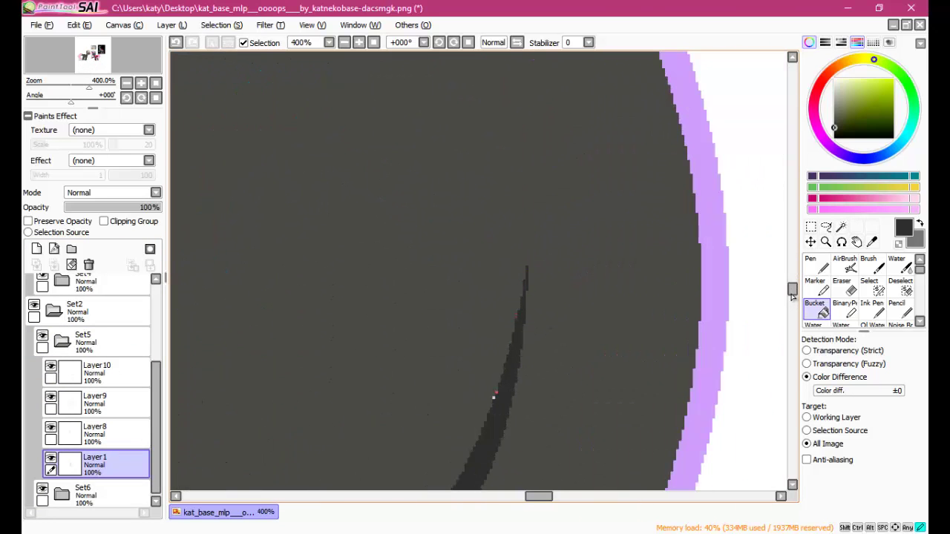
scroll(792, 297, down, 5)
Recolor the hoof outlines of both ponies a darker yellow than the hooves with the Bucket
key(alt)
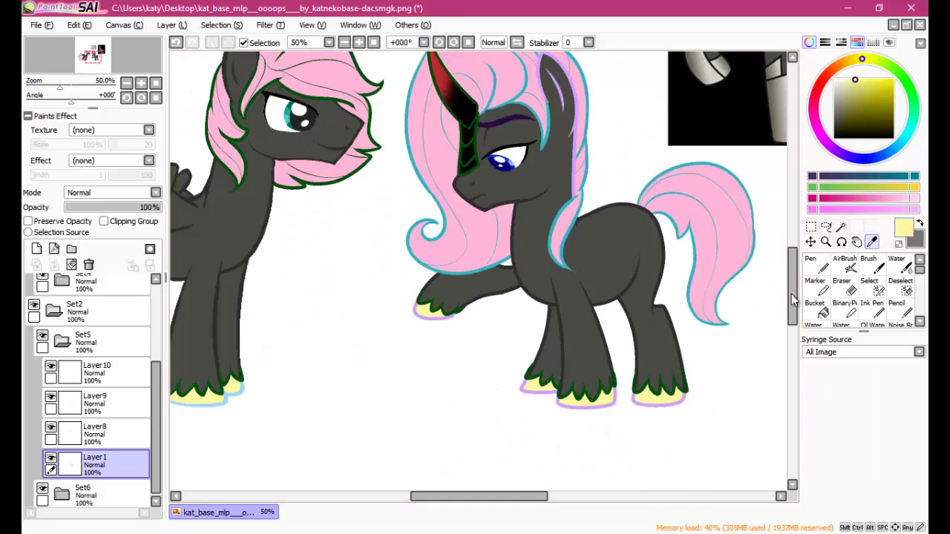
scroll(793, 297, up, 2)
scroll(793, 297, right, 3)
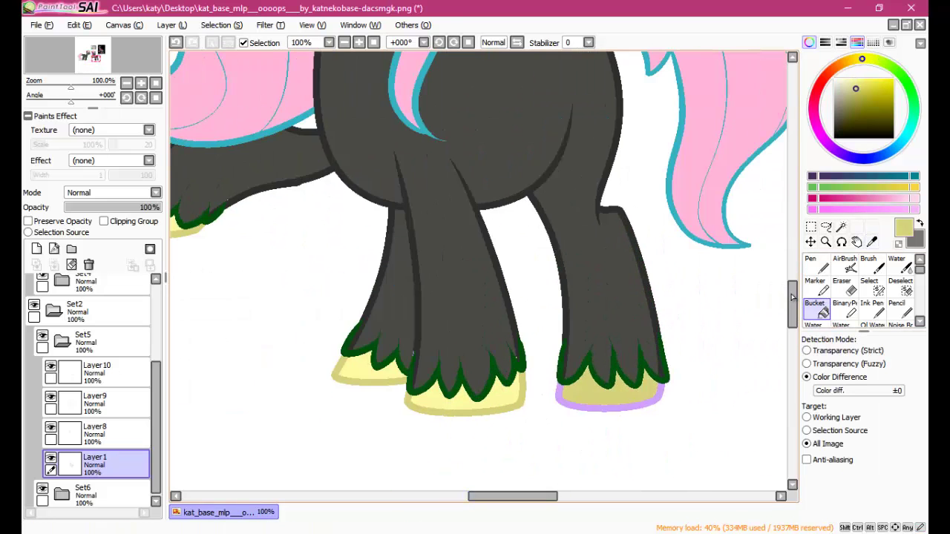
scroll(793, 297, left, 4)
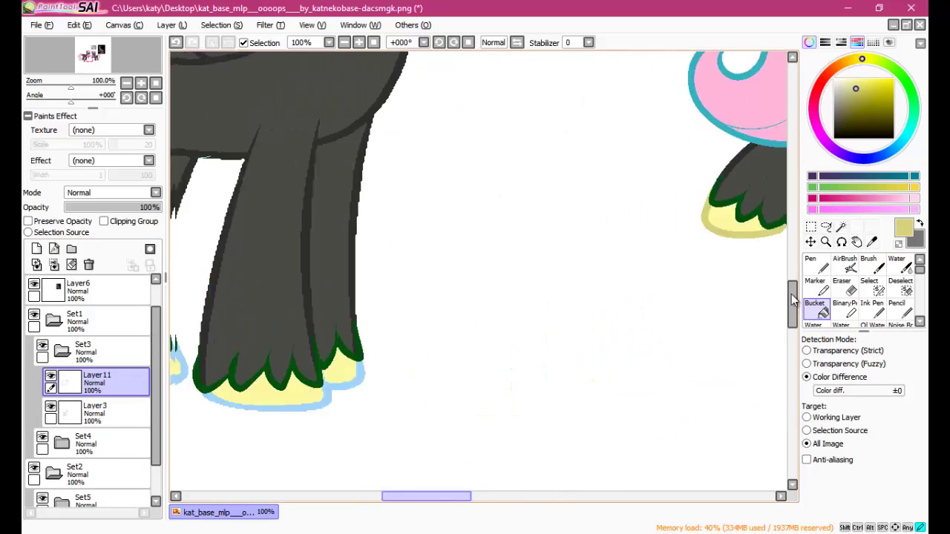
Sample the dark gray outline color and fill the missed outline pixels on the unicorn's lower legs on Layer1
scroll(793, 297, right, 3)
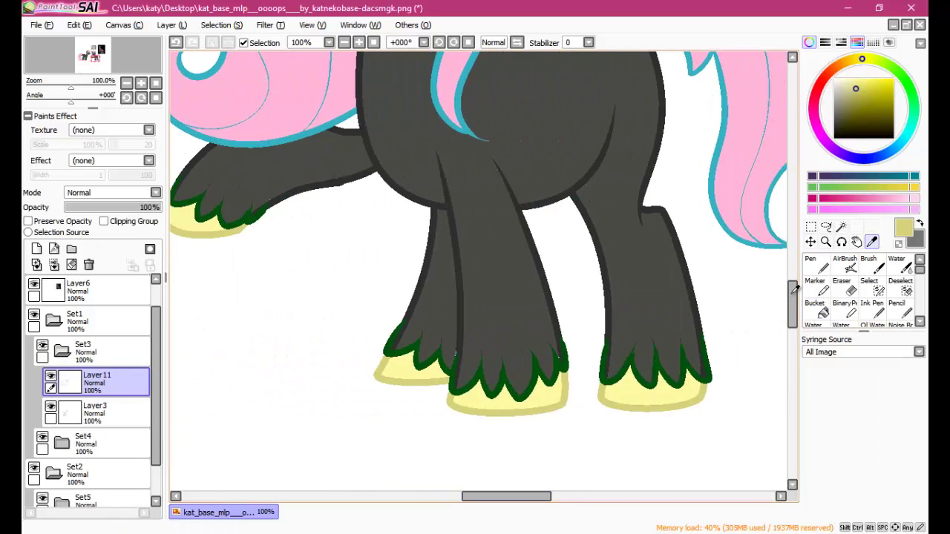
click(814, 308)
scroll(791, 297, up, 4)
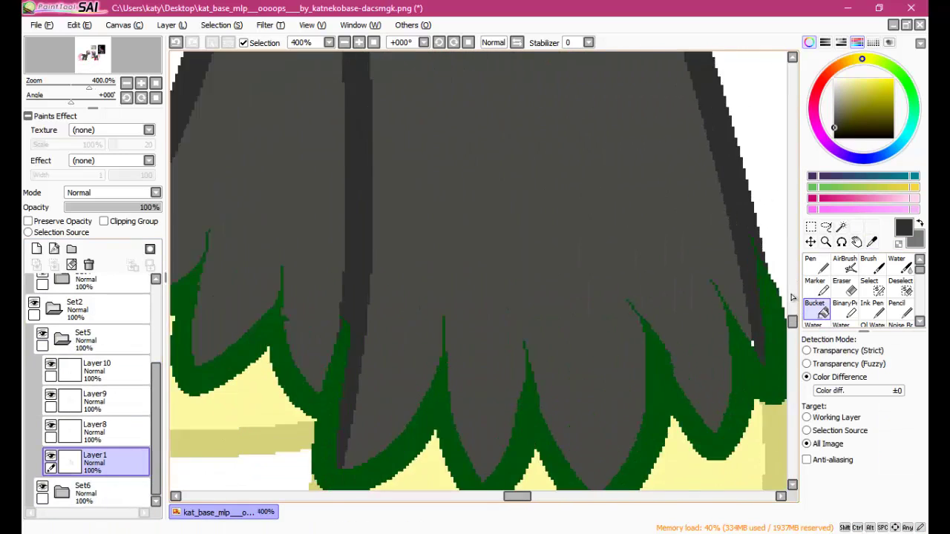
scroll(791, 297, down, 4)
scroll(325, 117, up, 2)
scroll(331, 126, down, 3)
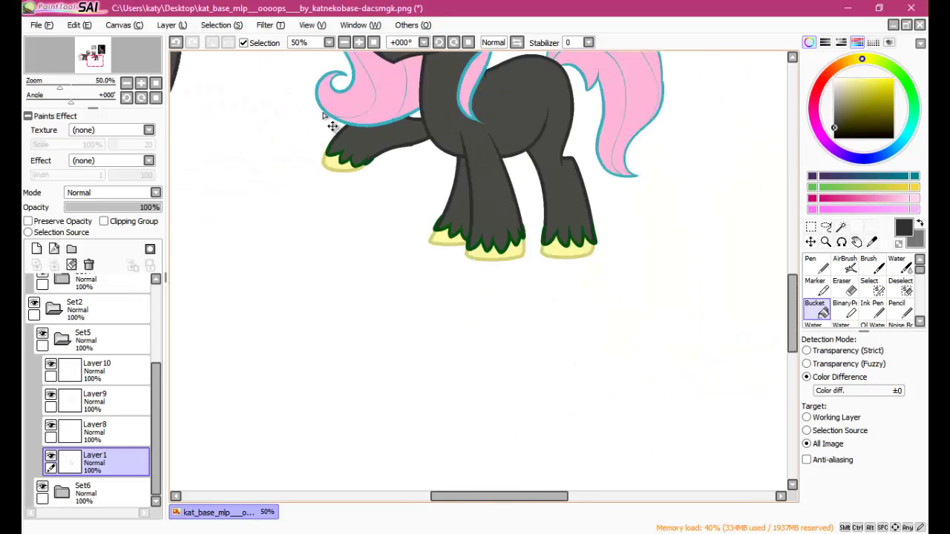
Turn on Preserve Opacity for Layer10 and paint the unicorn's green leg fur outlines dark gray with the size 300 Pen
scroll(332, 126, down, 1)
scroll(323, 115, left, 2)
key(n)
key(Up)
key(Up)
key(Up)
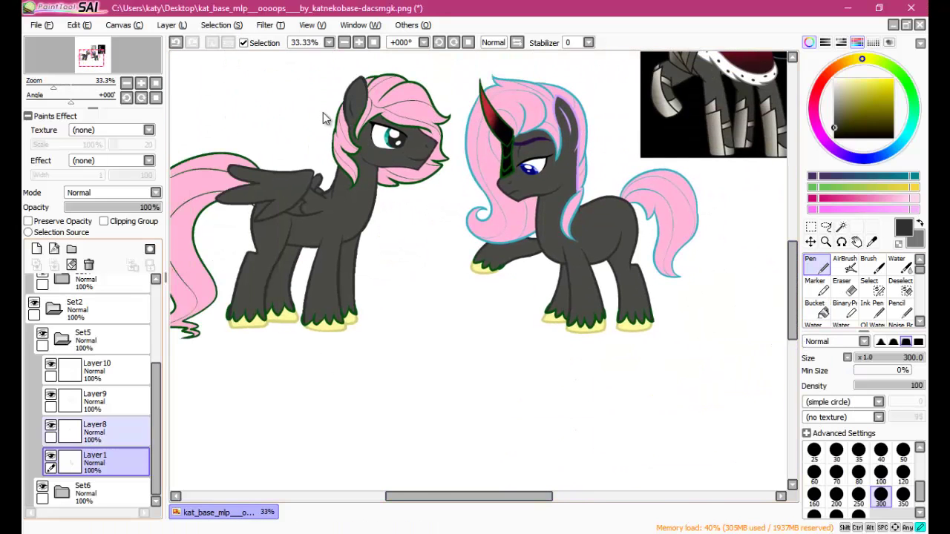
scroll(323, 119, left, 1)
key(Up)
key(Up)
key(Up)
key(Up)
key(Up)
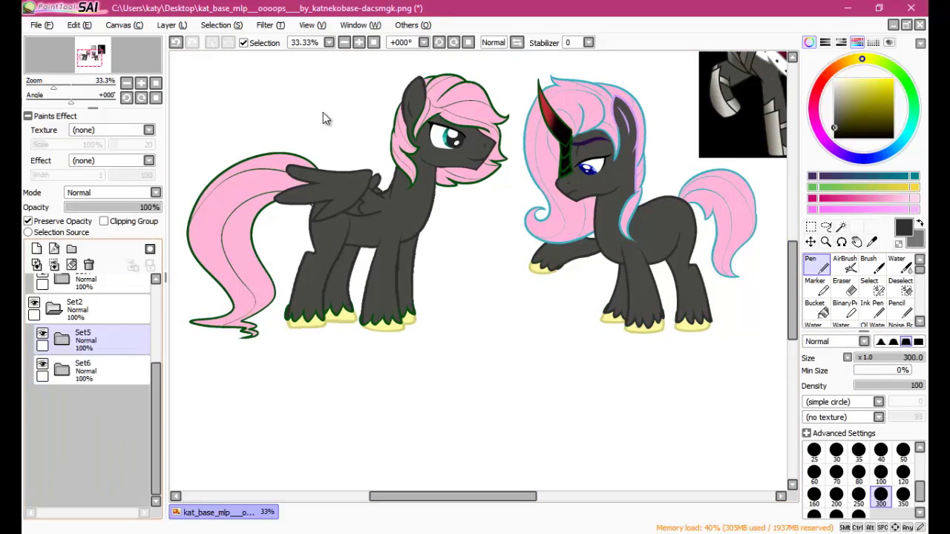
Turn on Preserve Opacity for Layer11, undo the pegasus's hoof outline fills, and paint its leg fur outlines dark gray with the Pen
click(27, 221)
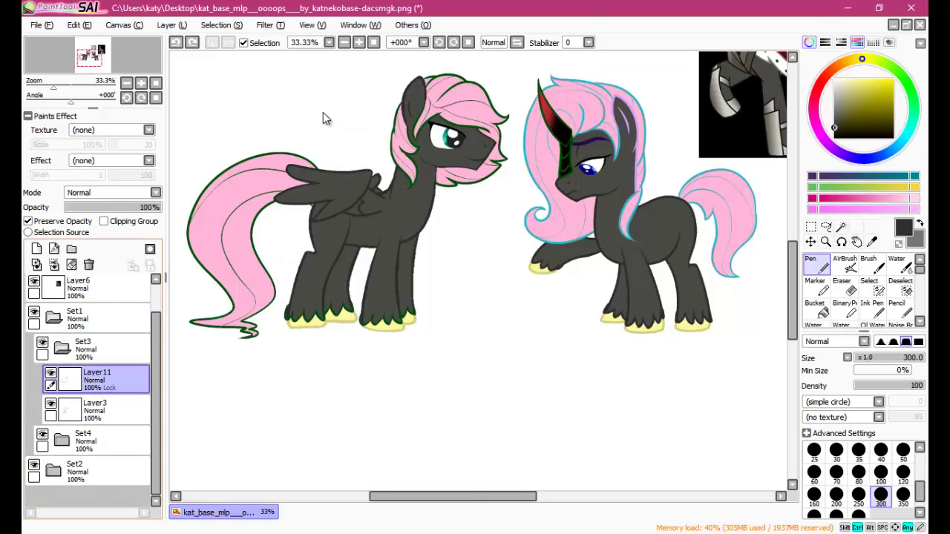
scroll(339, 318, up, 3)
mouse_move(323, 115)
mouse_down()
mouse_move(222, 382)
mouse_move(403, 382)
mouse_move(742, 284)
mouse_up()
key(g)
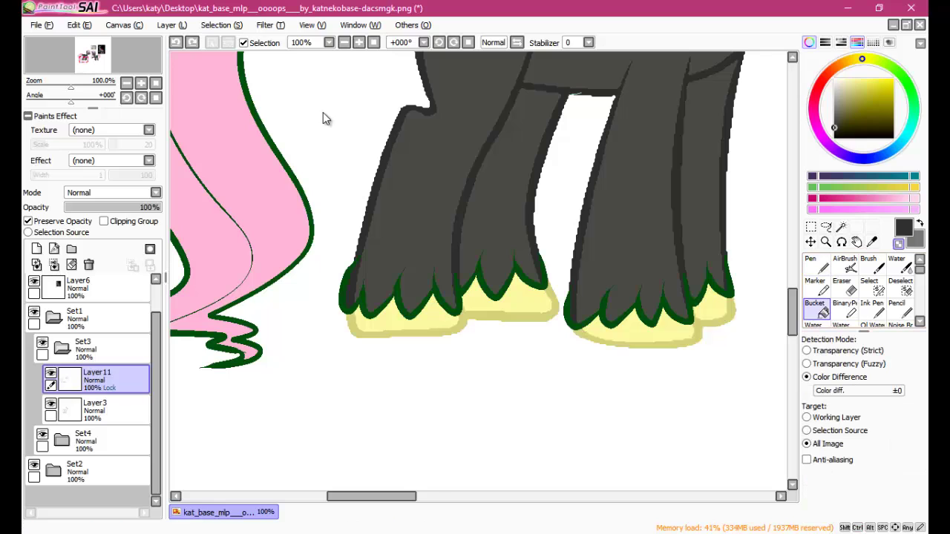
key(ctrl+z)
key(ctrl+z)
key(n)
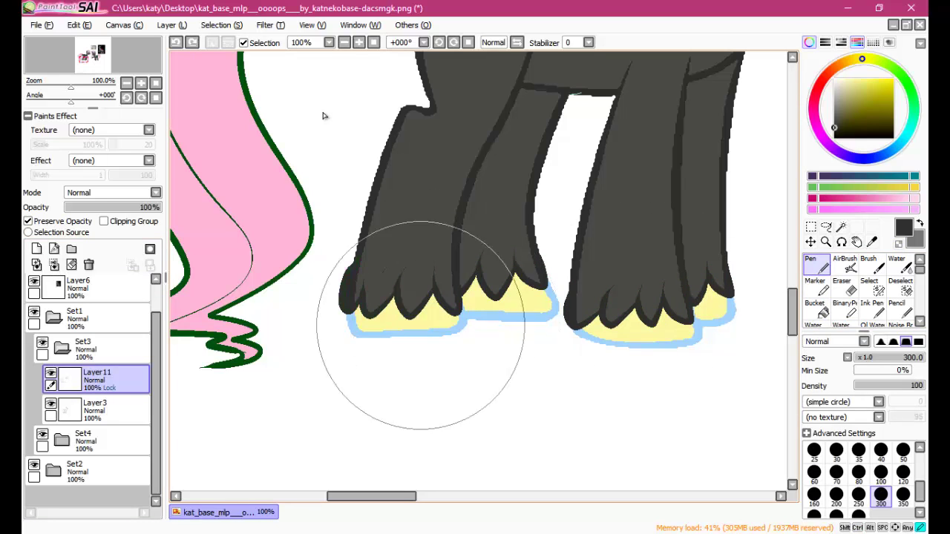
Refill the pegasus's blue hoof outlines with darker yellow using the Bucket on Layer3
key(alt)
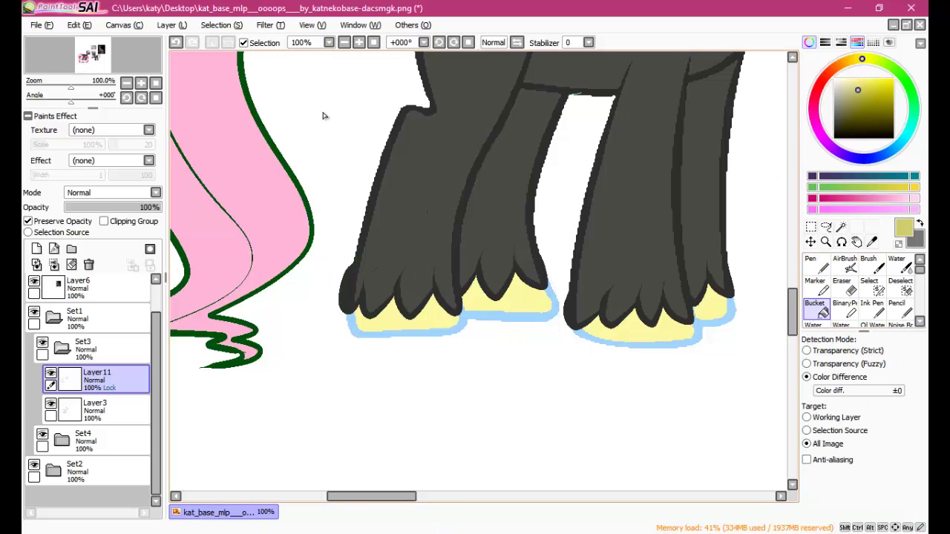
key(ctrl+z)
key(minus)
key(minus)
key(minus)
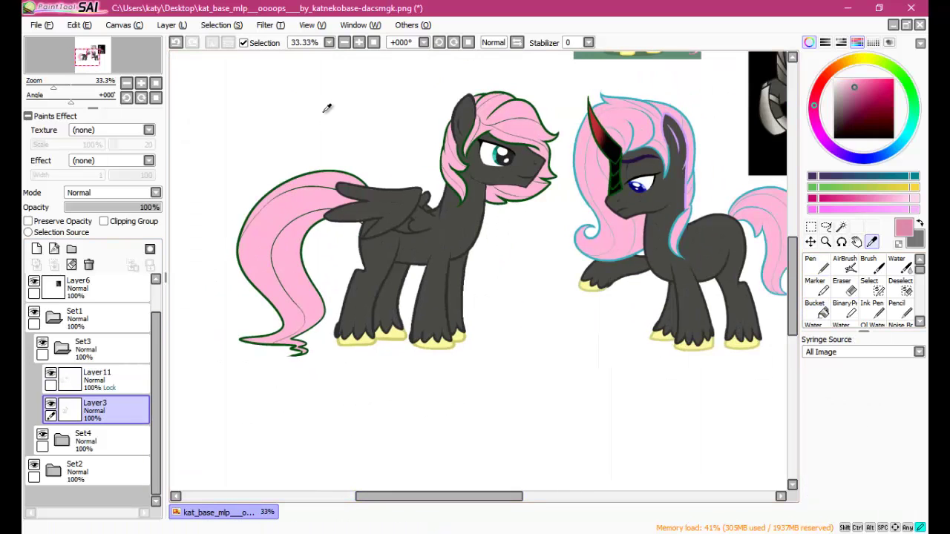
Paint the pegasus's mane and tail outlines darker pink with the Pen on opacity-locked Layer11
key(ctrl+z)
key(ctrl+z)
key(ctrl+z)
key(ctrl+z)
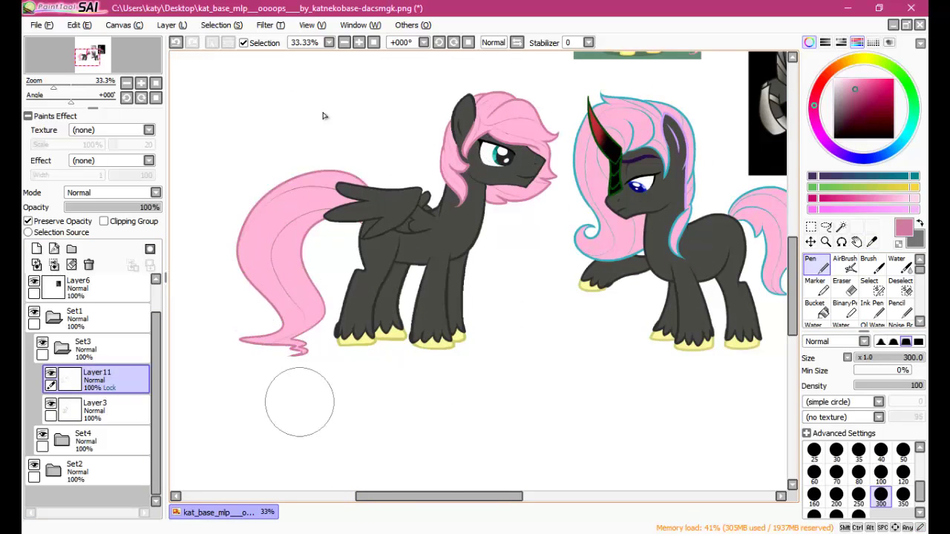
Turn on Preserve Opacity for Layer9, paint the unicorn's mane and tail outlines darker pink, and hide the horn outlines on Layer8
scroll(323, 115, right, 3)
key(ctrl+z)
key(ctrl+z)
key(ctrl+z)
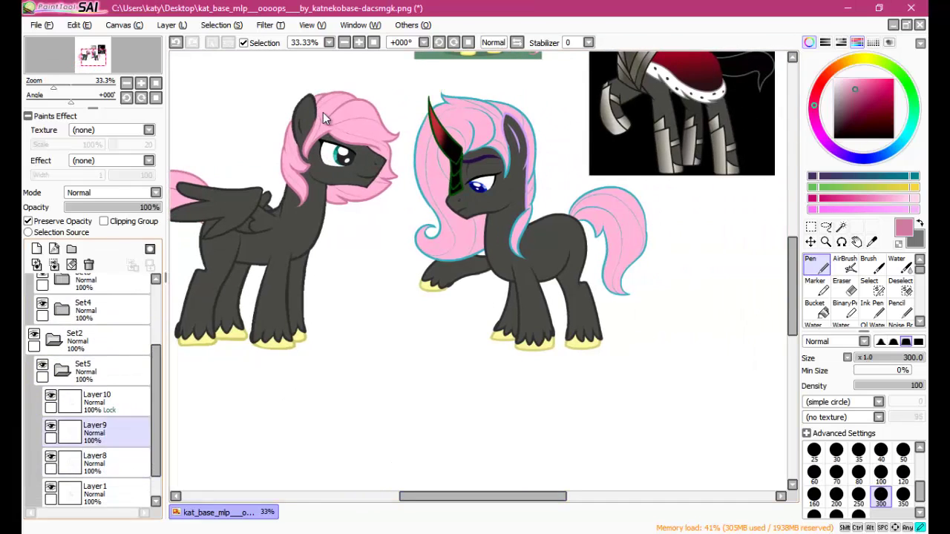
drag(445, 100, 512, 201)
key(ctrl+z)
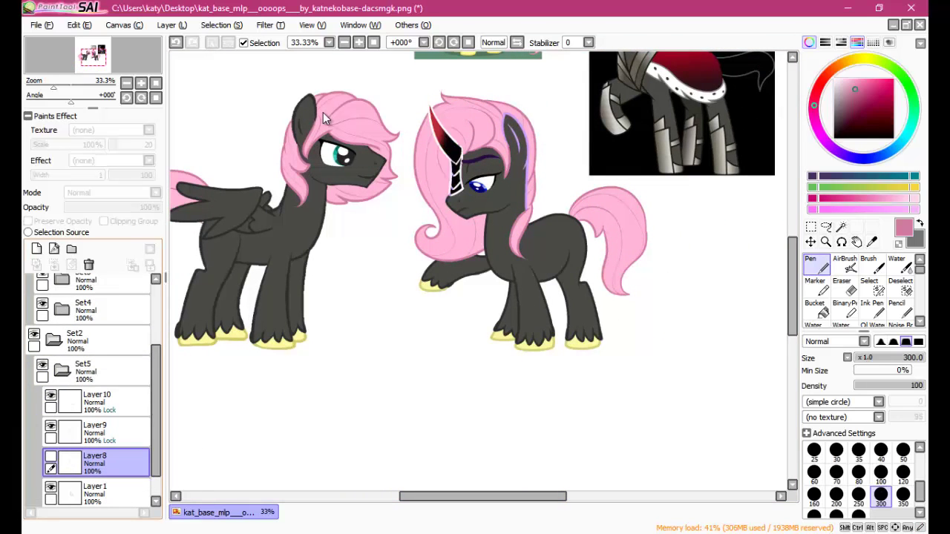
Show Layer8, turn on Preserve Opacity, and recolor the horn outlines gray around the black base and dark red toward the tip
key(alt)
key(alt)
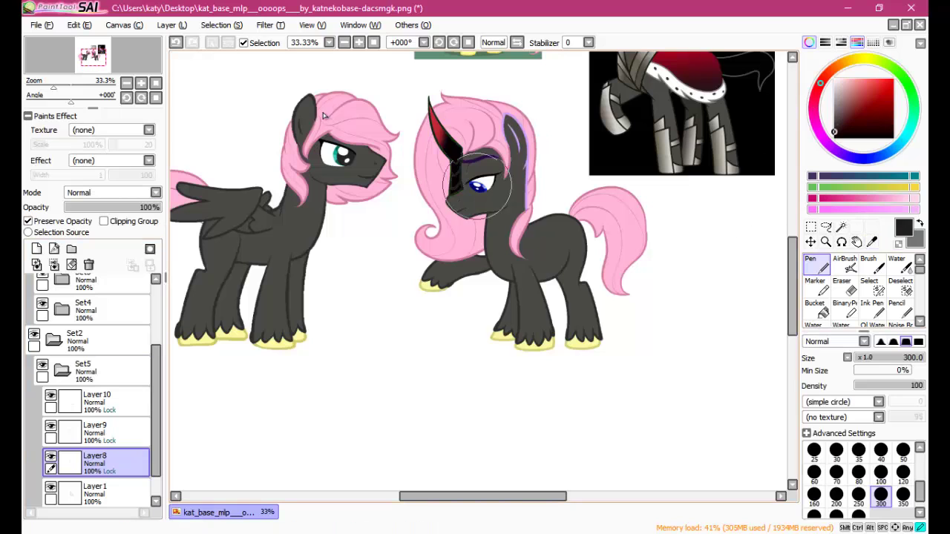
key(a)
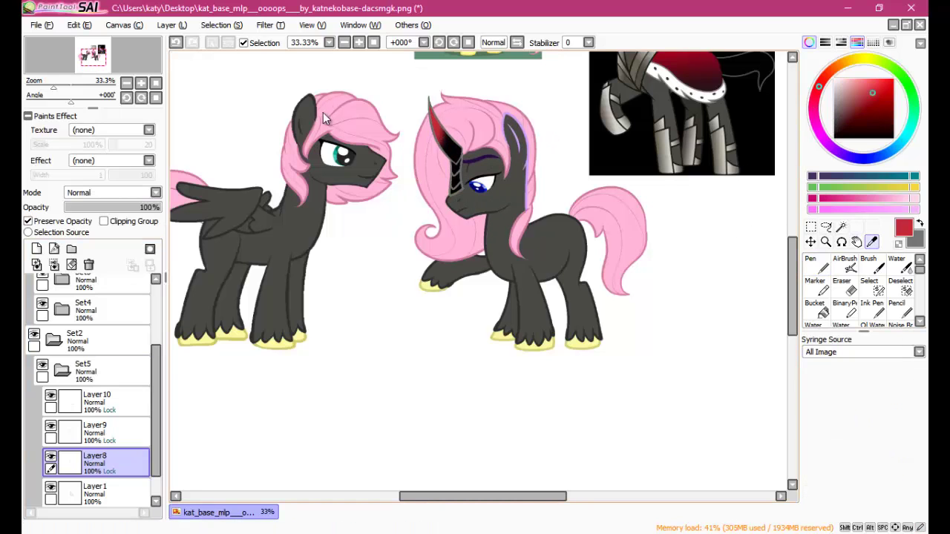
scroll(323, 113, down, 1)
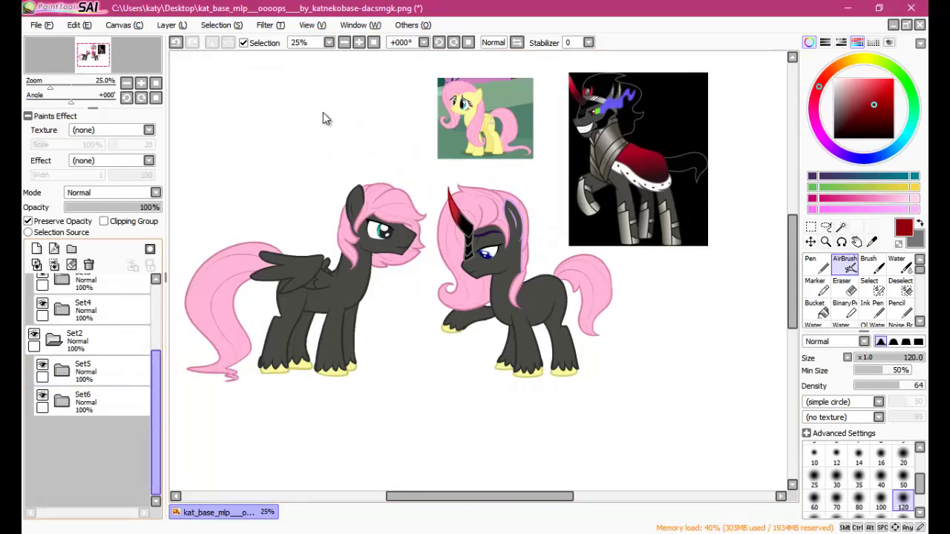
Refill the pegasus's iris on Layer3 with dark red and lighter reddish-brown shades using the Bucket
key(b)
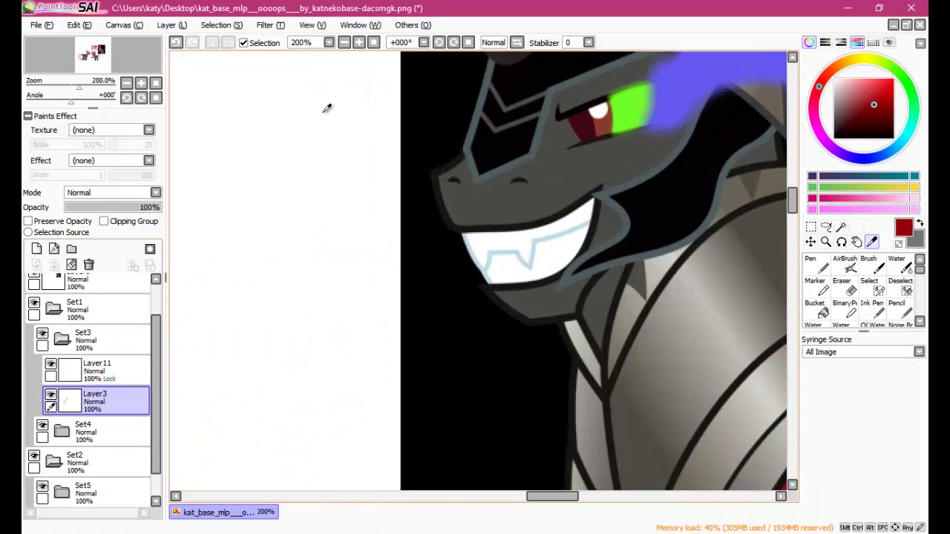
scroll(323, 115, up, 3)
scroll(323, 115, up, 3)
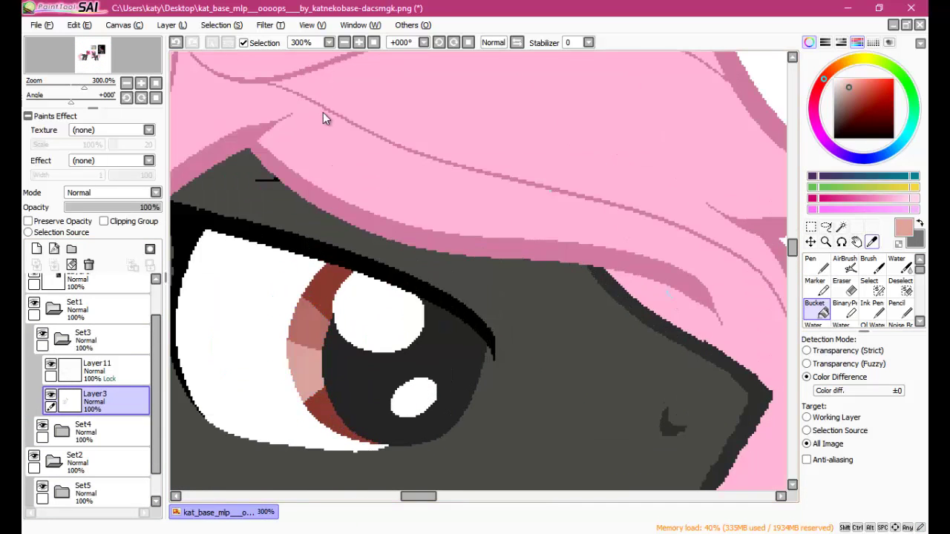
alt+click(325, 114)
scroll(326, 110, down, 3)
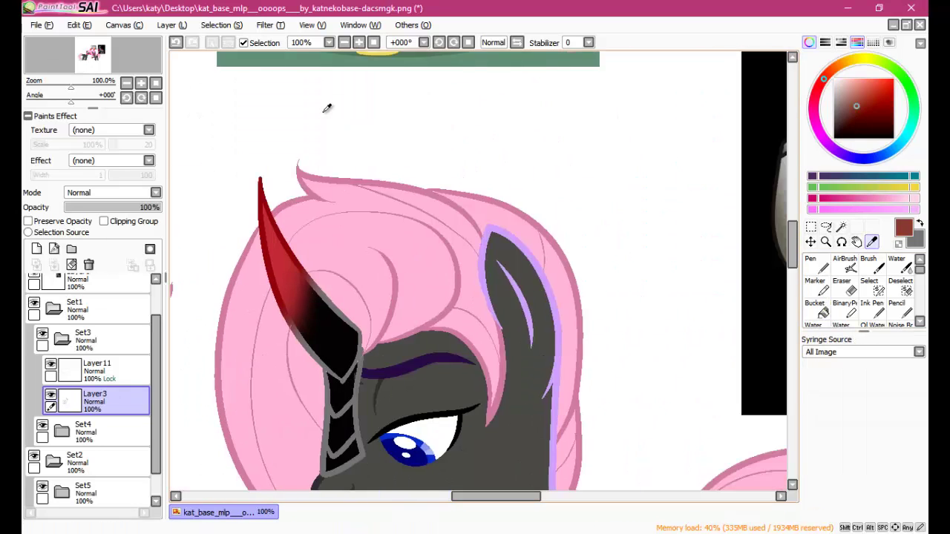
scroll(326, 108, down, 5)
Refill the unicorn's blue iris on Layer1 with the pegasus's dark red and reddish-brown eye shades using the Bucket
ctrl+click(325, 115)
ctrl+click(324, 117)
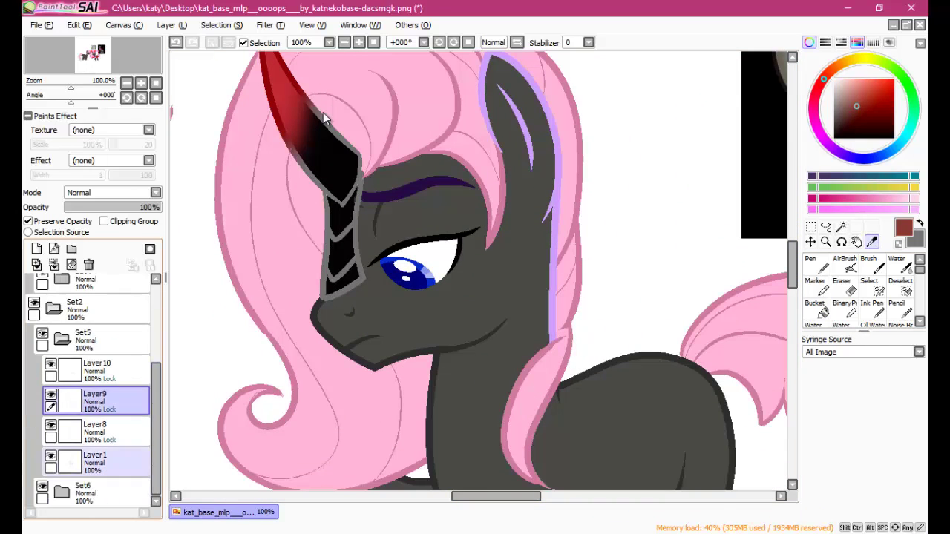
ctrl+click(324, 115)
scroll(324, 115, up, 3)
key(g)
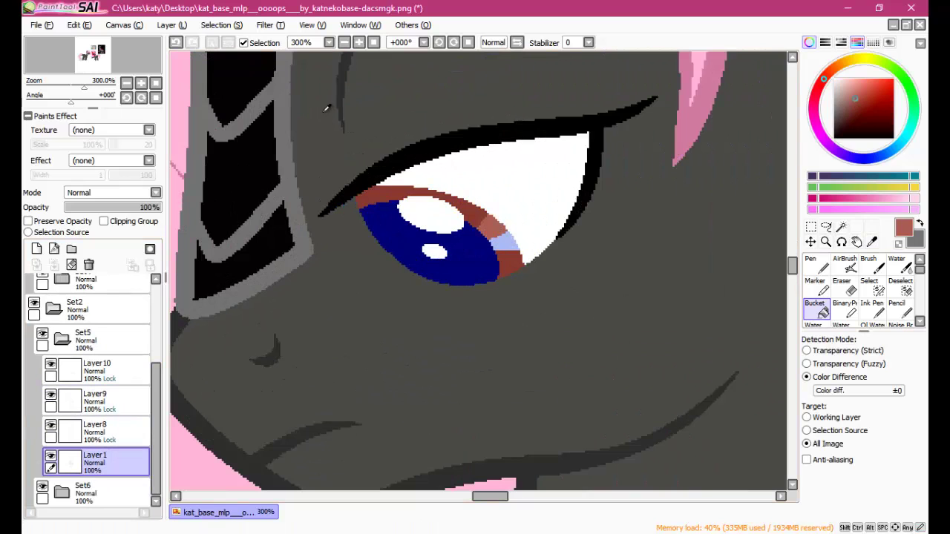
alt+click(324, 115)
click(438, 256)
scroll(325, 115, down, 7)
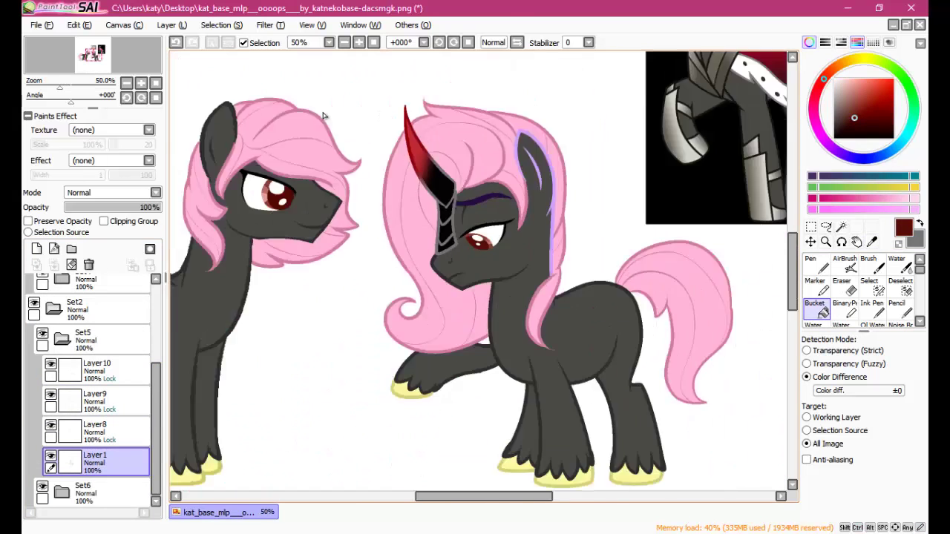
Refill the unicorn's light purple ear and neck outlines on Layer1 with dark gray using the Bucket
ctrl+click(323, 115)
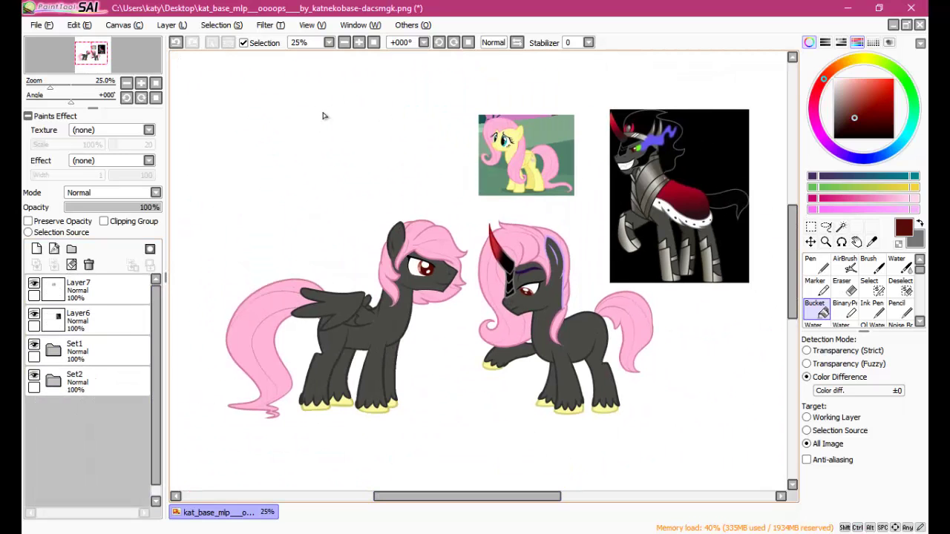
ctrl+click(322, 113)
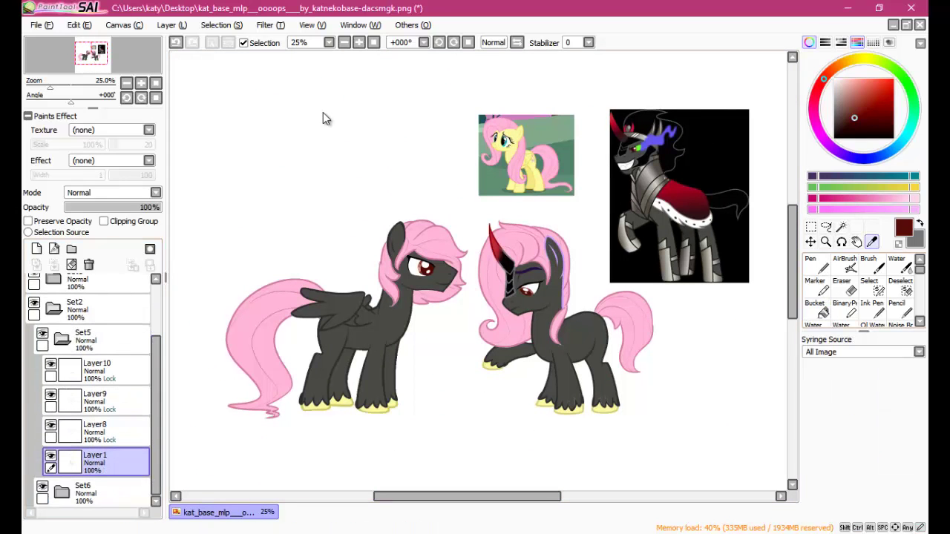
scroll(323, 113, up, 5)
alt+click(325, 108)
scroll(323, 112, down, 6)
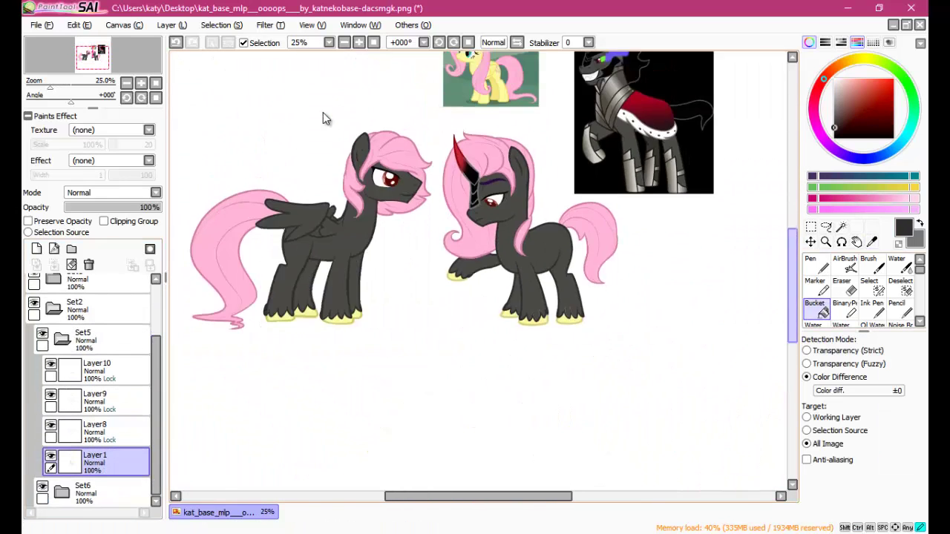
Select both ponies by picking the white background around them with the Magic Wand, cleaning up stray areas, and inverting the selection
ctrl+click(323, 112)
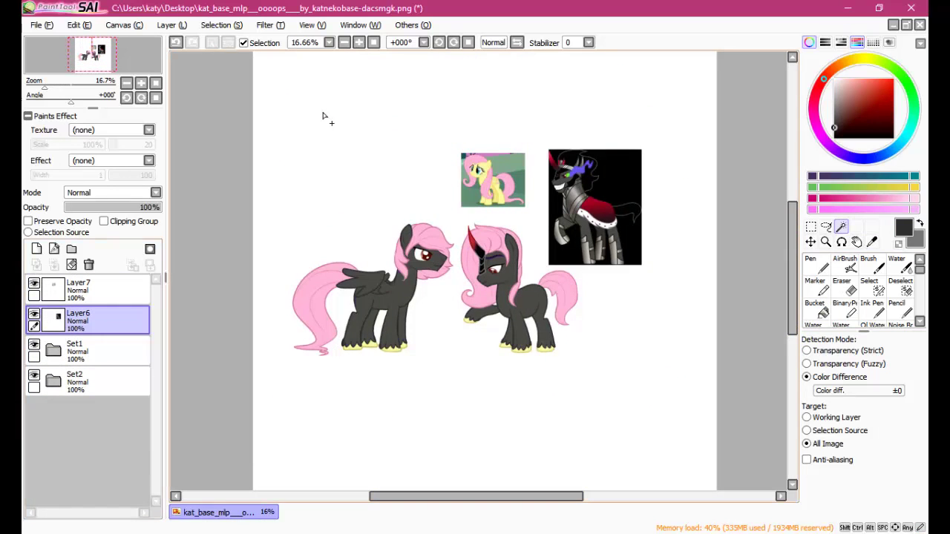
scroll(323, 112, up, 5)
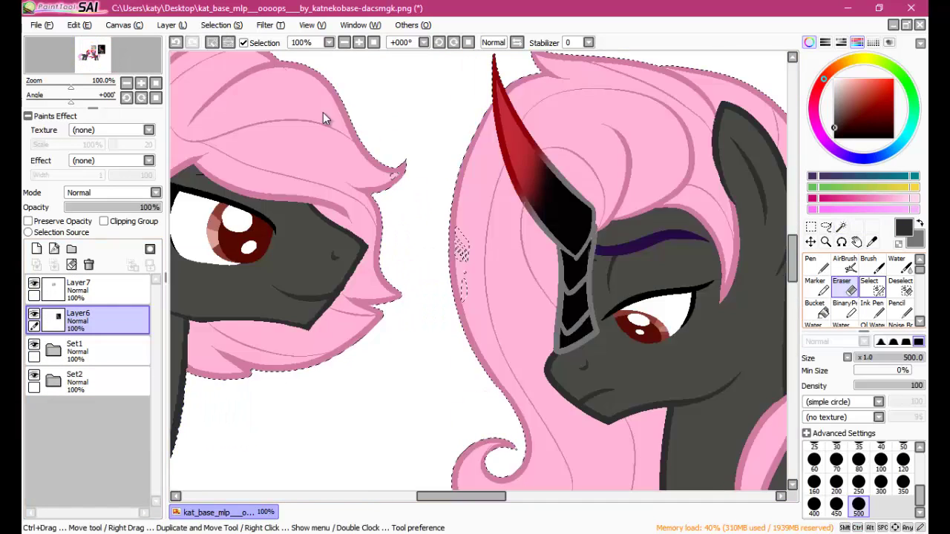
scroll(323, 115, down, 3)
key(ctrl+d)
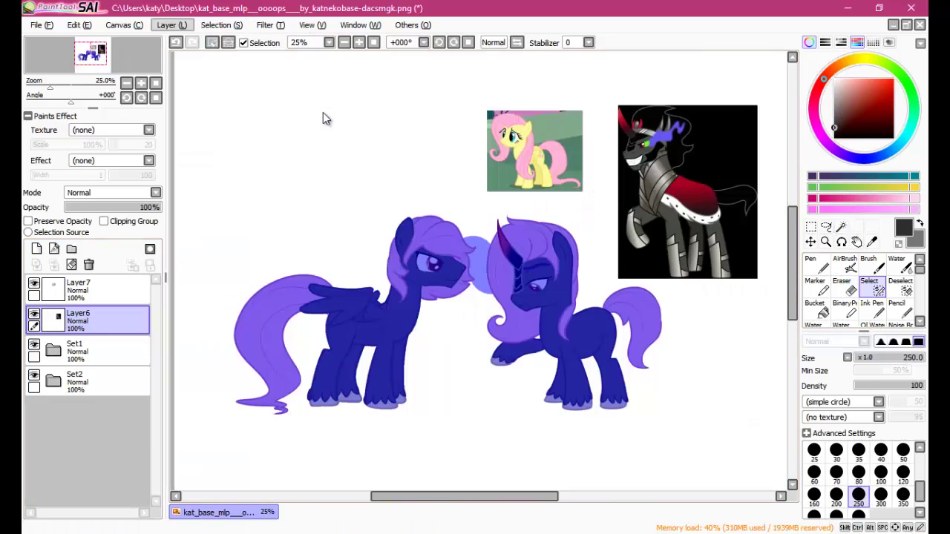
key(alt+s)
key(Up)
key(Escape)
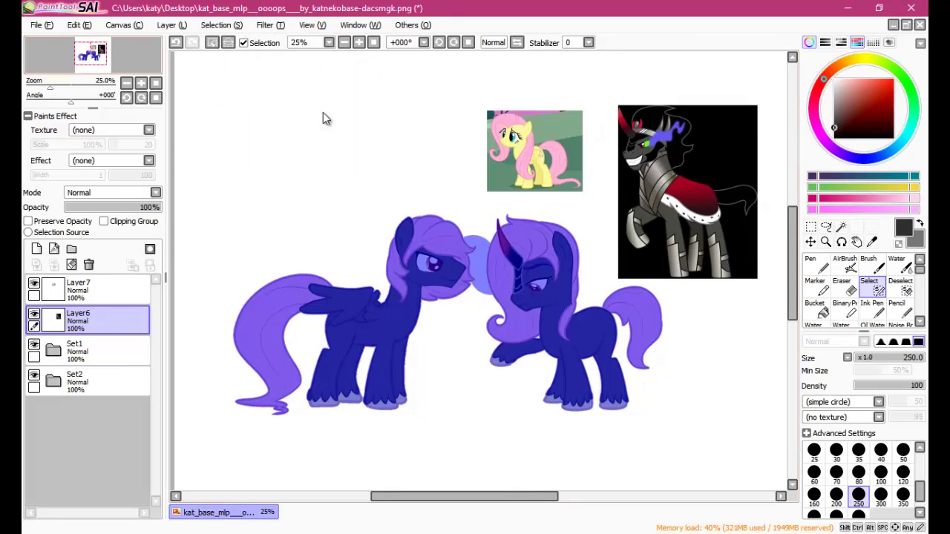
Crop the canvas to the selected ponies, clear the selection, and delete the reference image layers Layer7 and Layer6
key(alt+e)
key(ctrl+z)
key(ctrl+z)
key(ctrl+z)
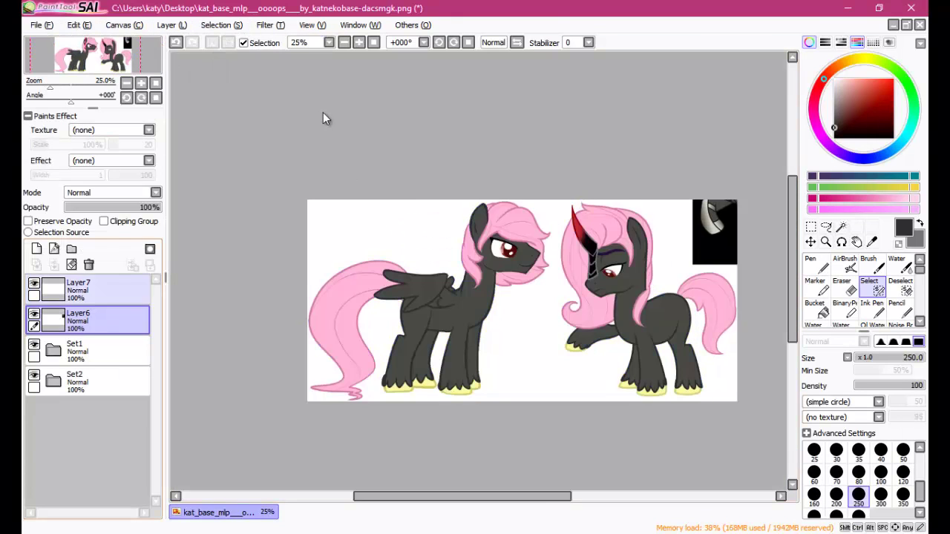
key(ctrl+z)
key(ctrl+z)
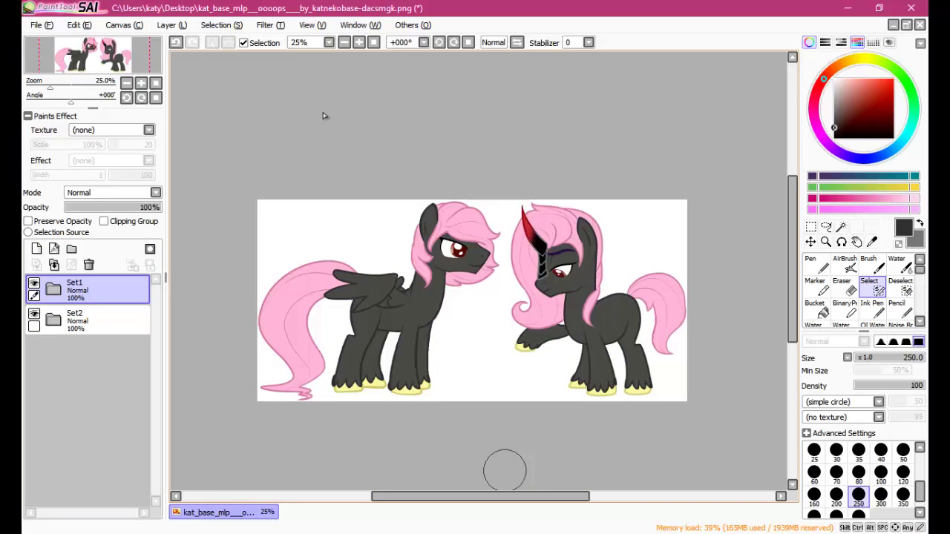